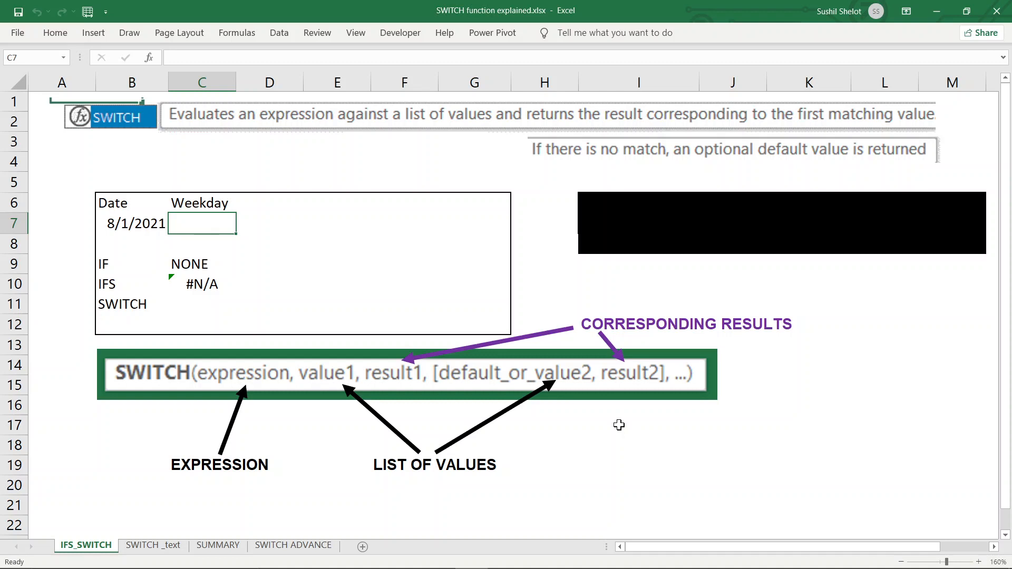
Mark up the SWITCH description and syntax on screen, highlighting the expression, the value arguments and the corresponding results.
key("ctrl+2")
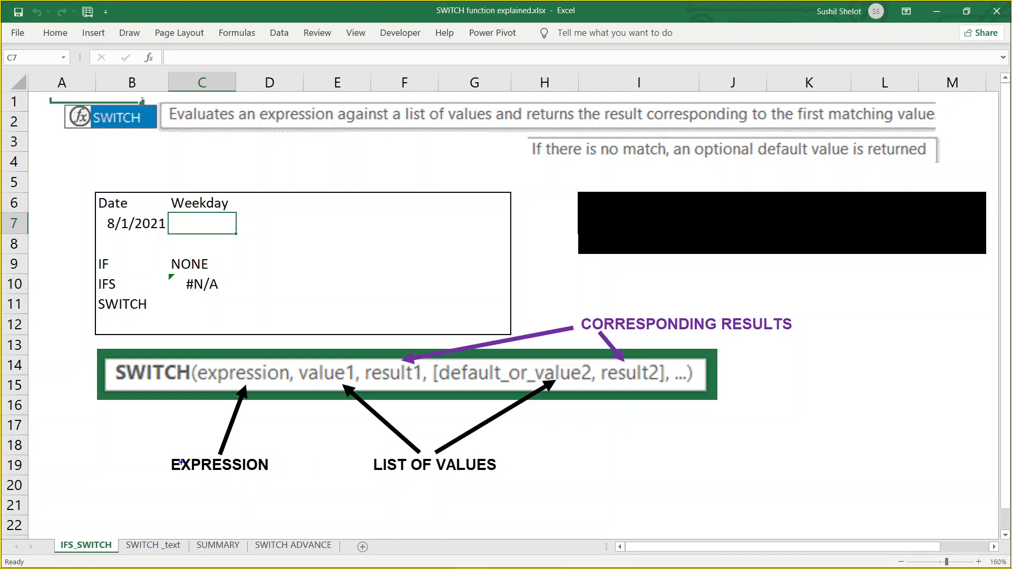
mouse_move(158, 429)
left_mouse_down()
mouse_move(192, 466)
mouse_move(283, 477)
mouse_move(157, 465)
left_mouse_up()
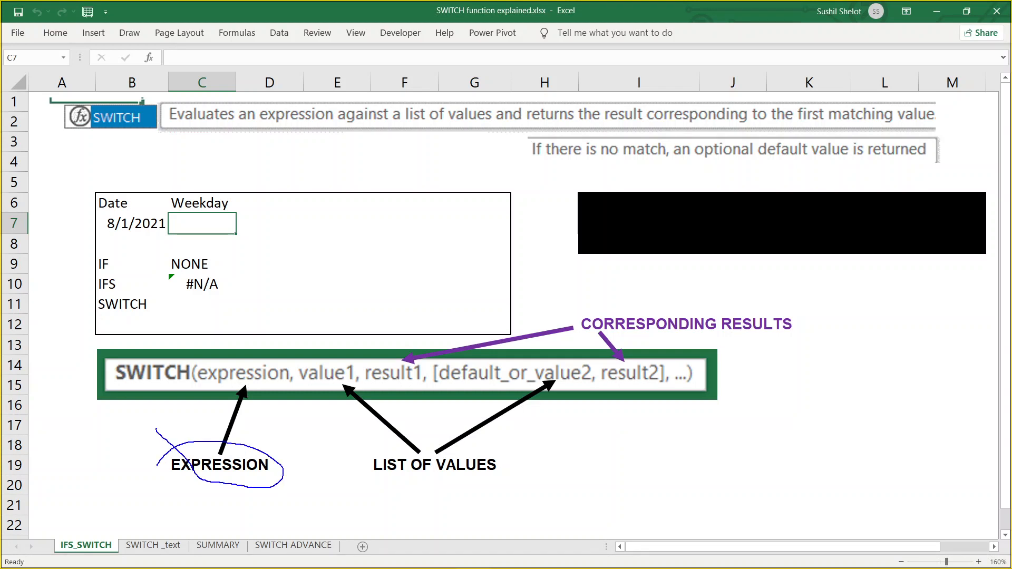
left_click_drag(272, 388, 253, 440)
left_click_drag(273, 404, 275, 406)
left_click_drag(163, 98, 498, 135)
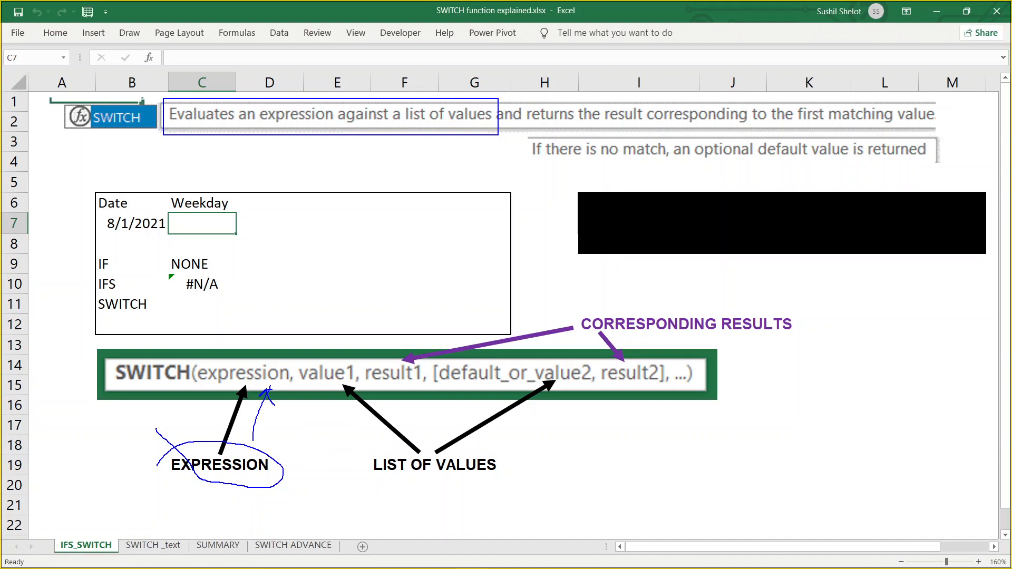
left_click_drag(293, 345, 369, 403)
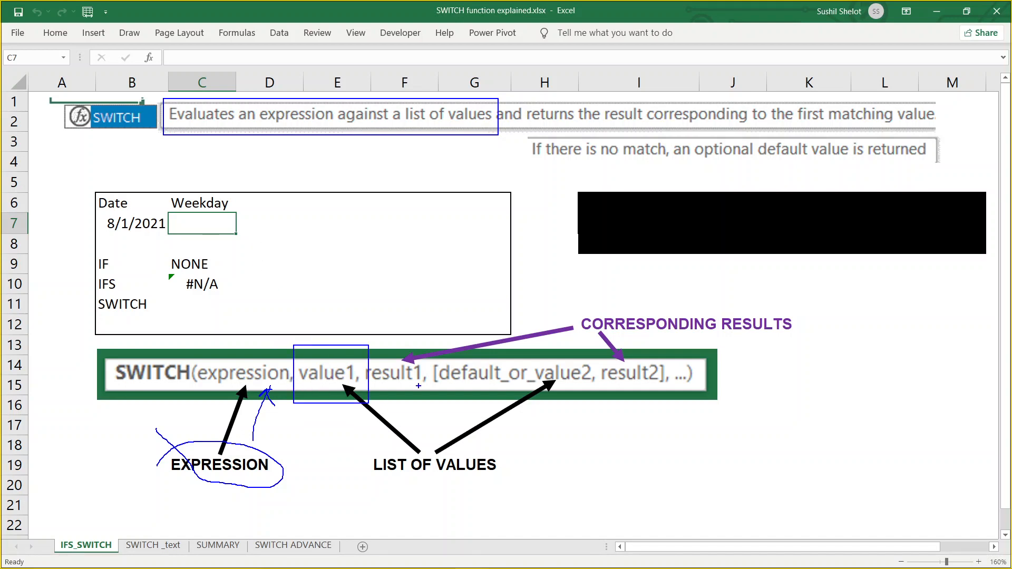
left_click_drag(520, 355, 609, 402)
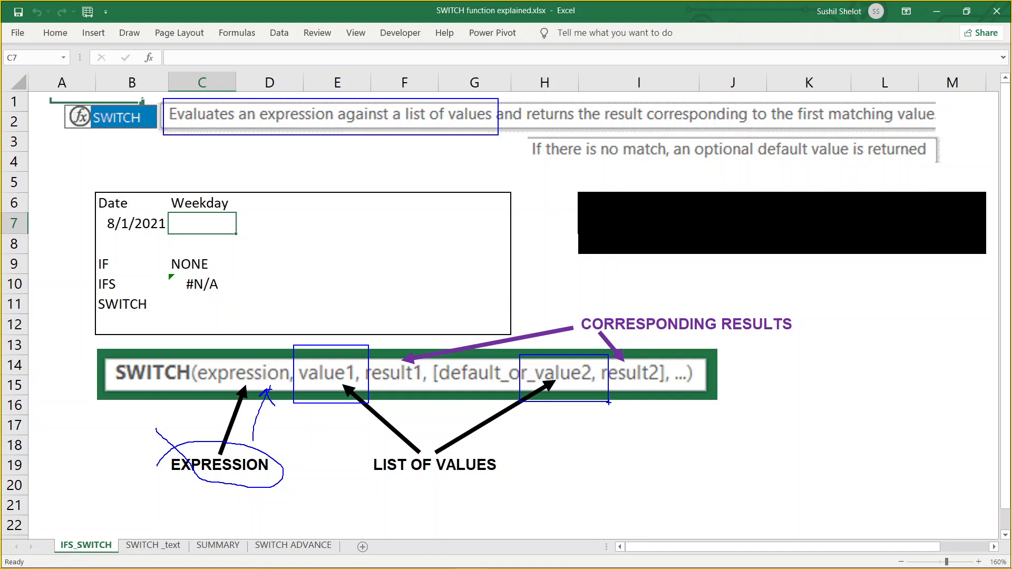
mouse_move(525, 98)
left_mouse_down()
mouse_move(758, 130)
mouse_move(928, 131)
left_mouse_up()
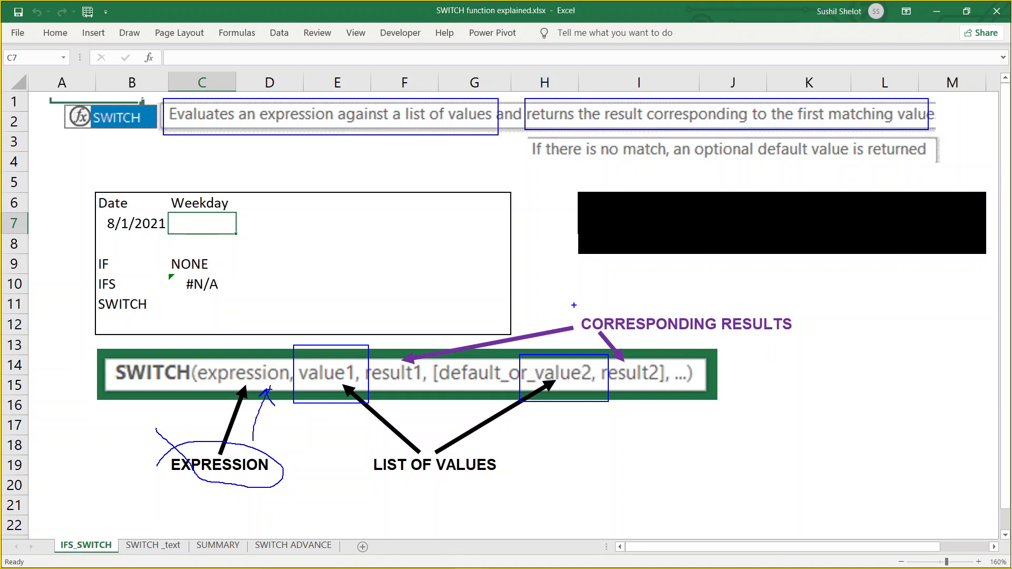
mouse_move(573, 305)
left_mouse_down()
mouse_move(660, 333)
mouse_move(828, 335)
mouse_move(805, 347)
left_mouse_up()
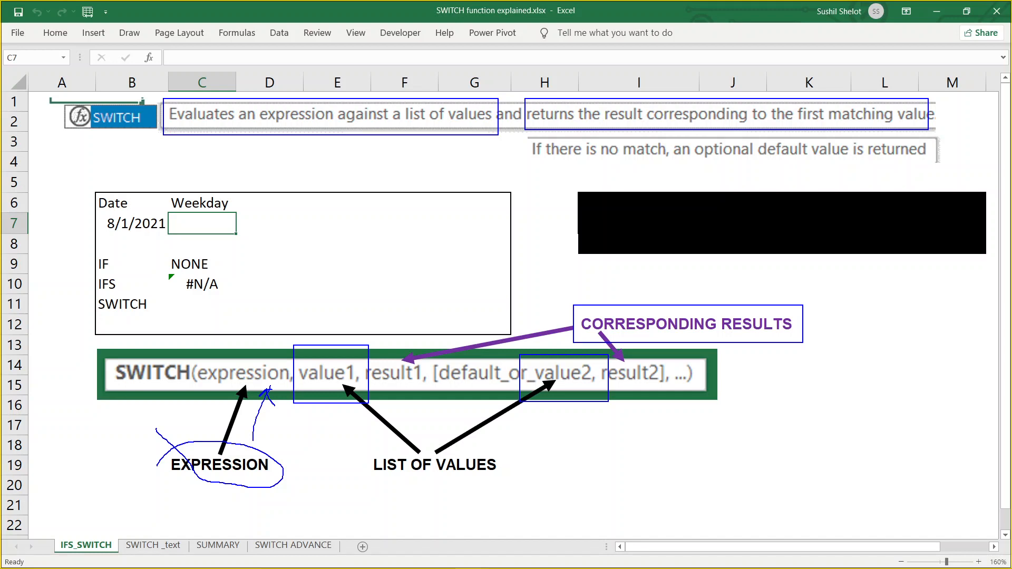
key("Escape")
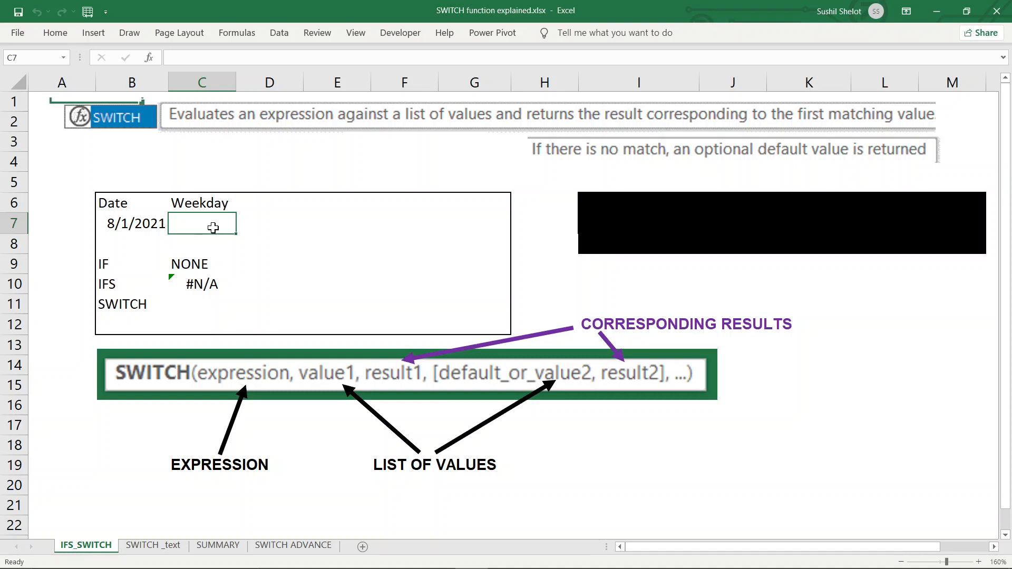
Enter the formula =WEEKDAY(B7) in cell C7 to get the weekday number of the date.
type("=")
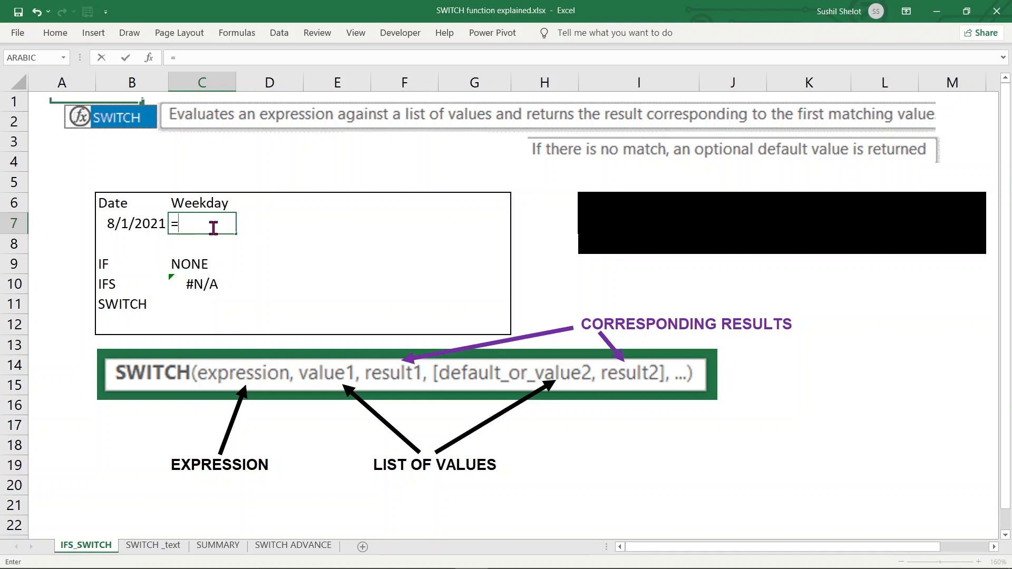
type("Week")
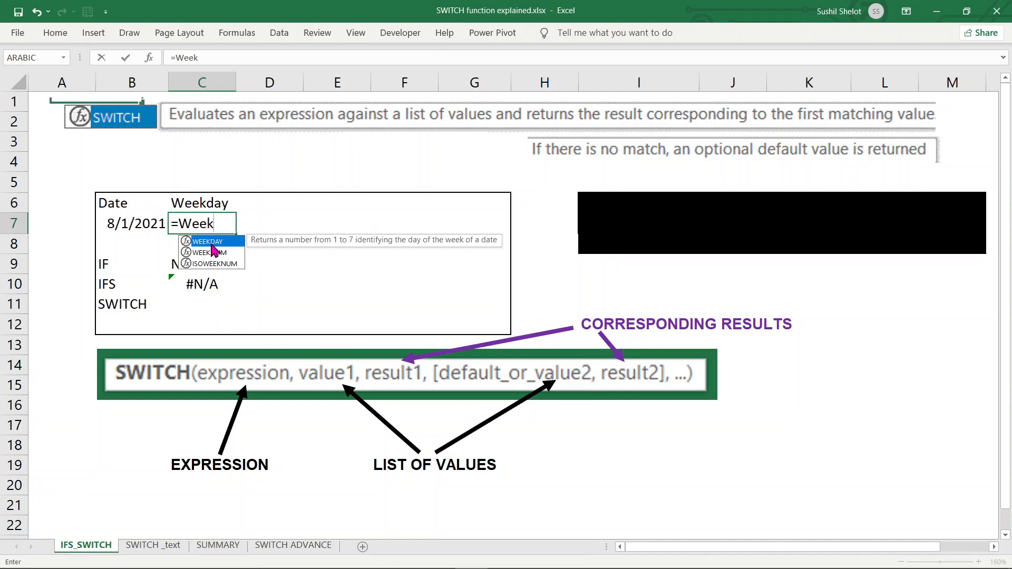
double_click(210, 243)
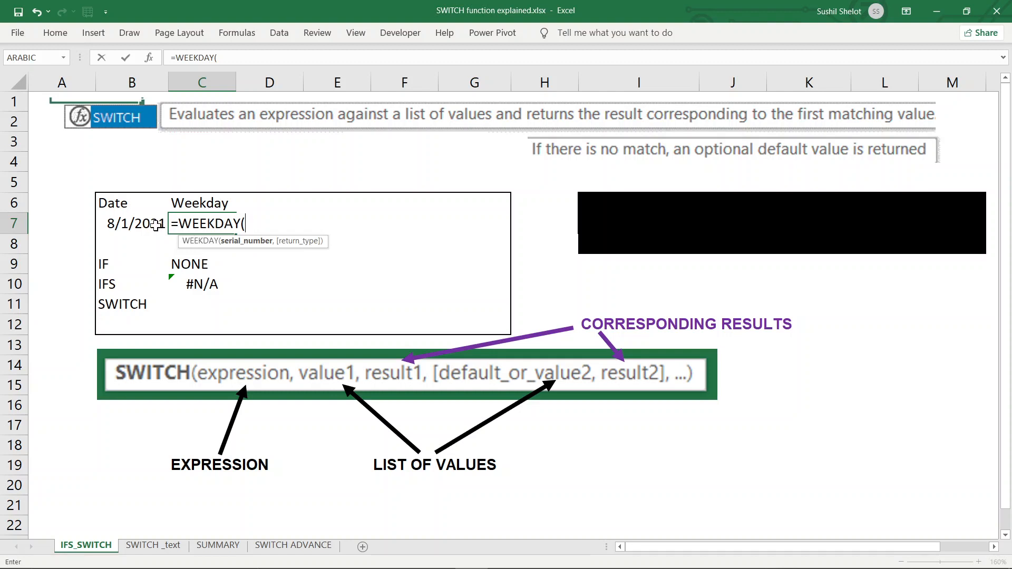
left_click(126, 226)
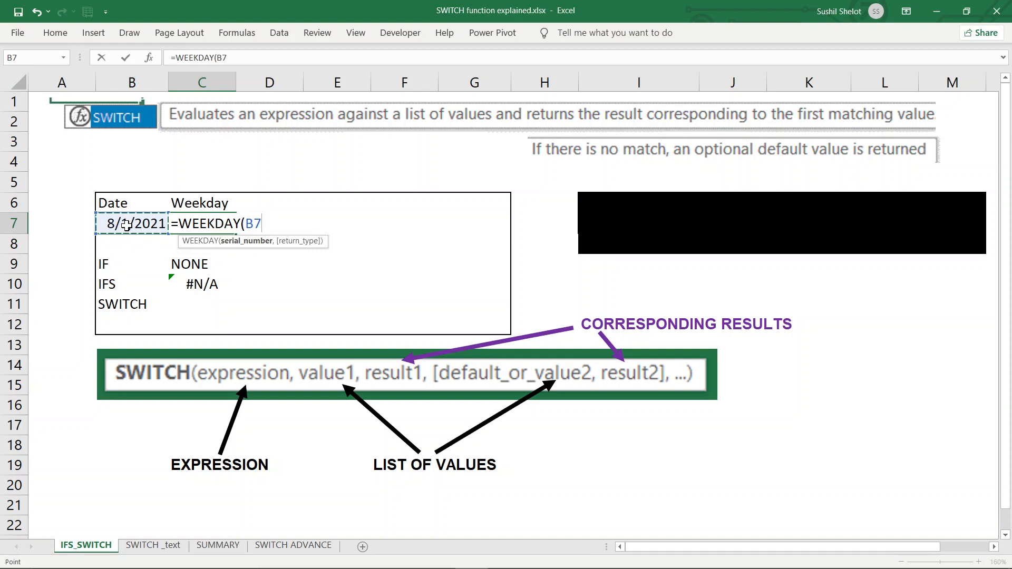
type(")")
key("Return")
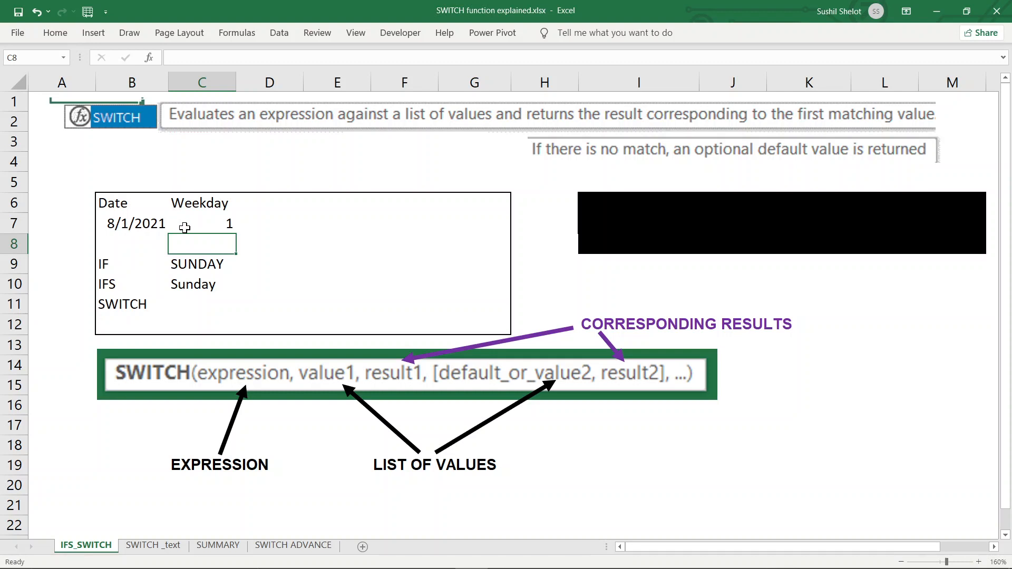
Examine the nested IF formula in C9 and the IFS formula in C10, outlining each one on screen.
left_click(205, 266)
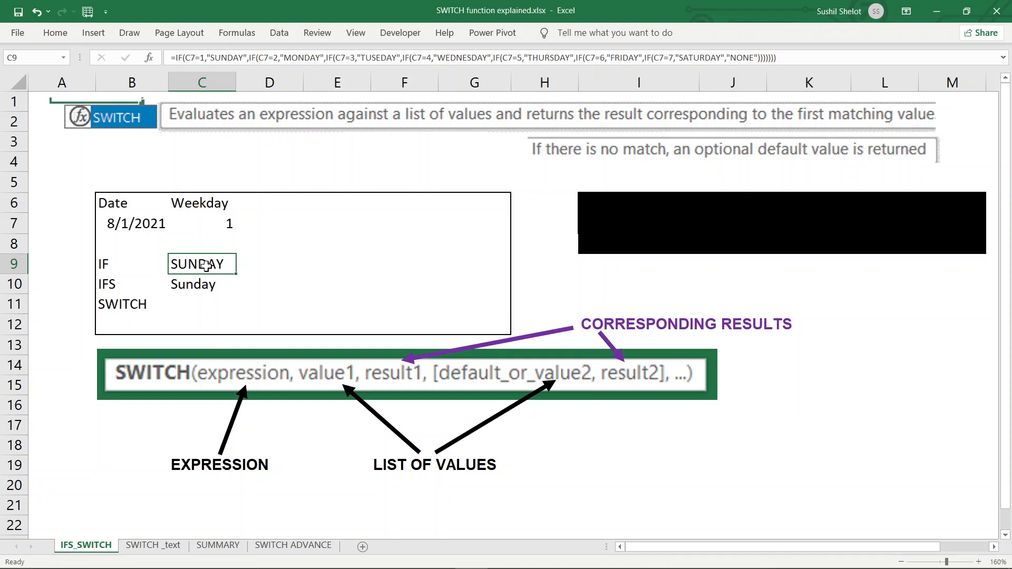
mouse_move(162, 50)
left_mouse_down()
mouse_move(632, 85)
mouse_move(789, 72)
mouse_move(792, 53)
left_mouse_up()
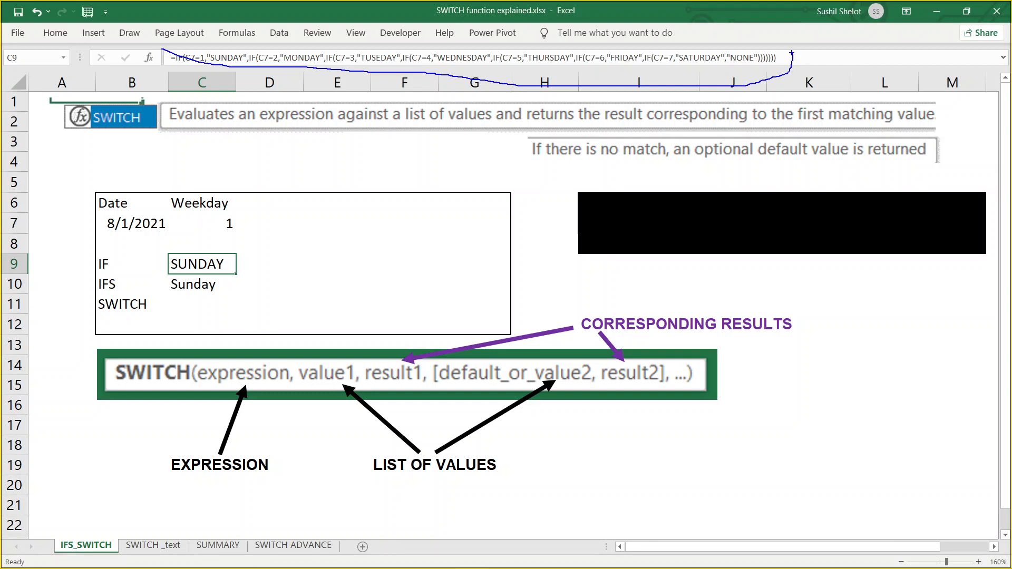
key("Escape")
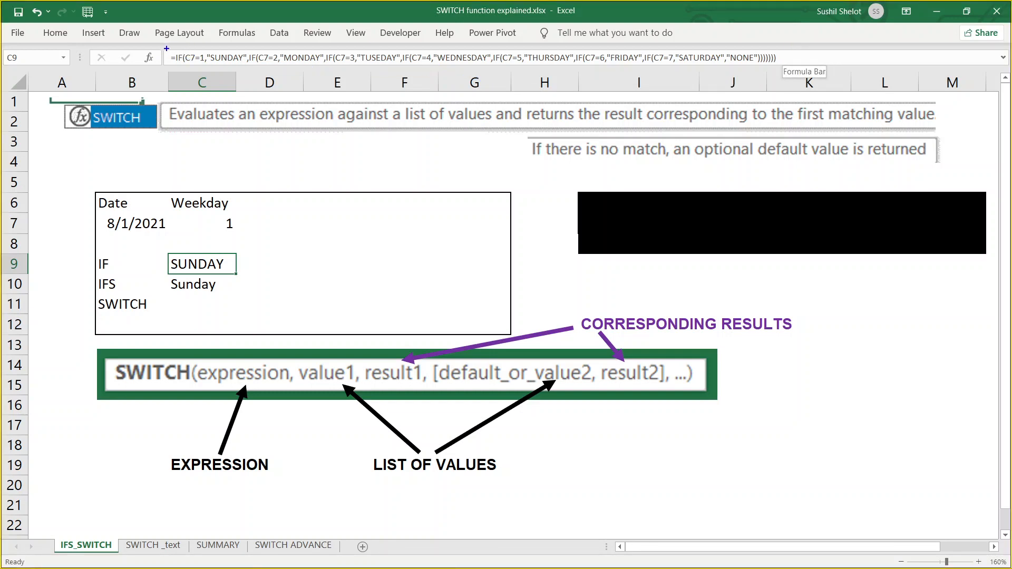
mouse_move(166, 48)
left_mouse_down()
mouse_move(217, 60)
mouse_move(798, 67)
left_mouse_up()
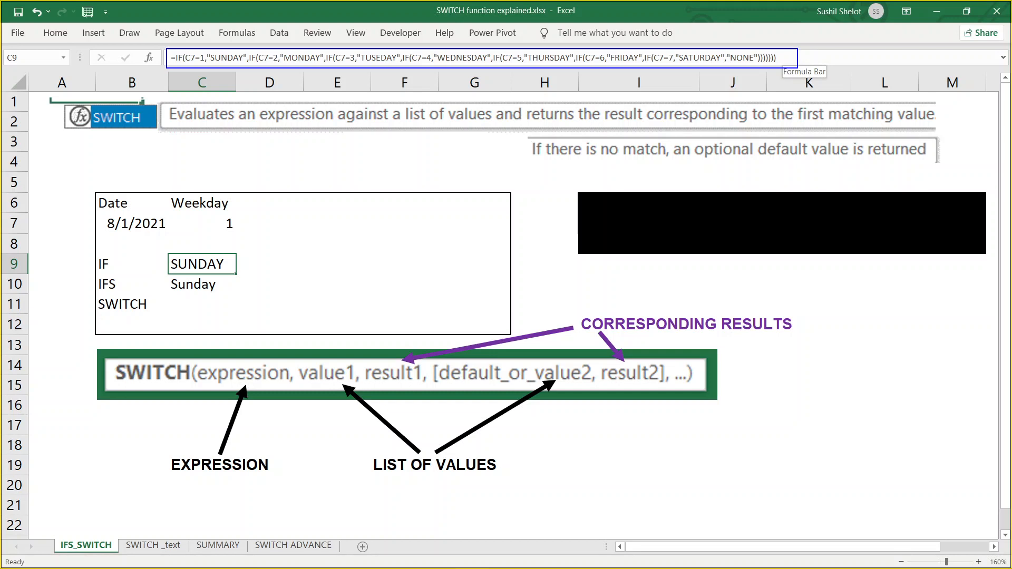
key("Escape")
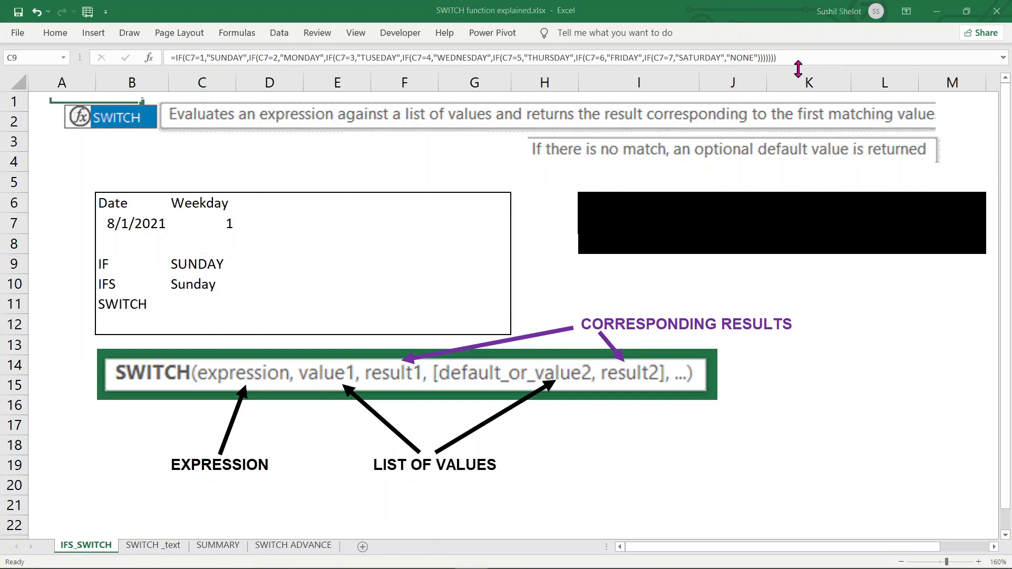
left_click(195, 297)
left_click(203, 285)
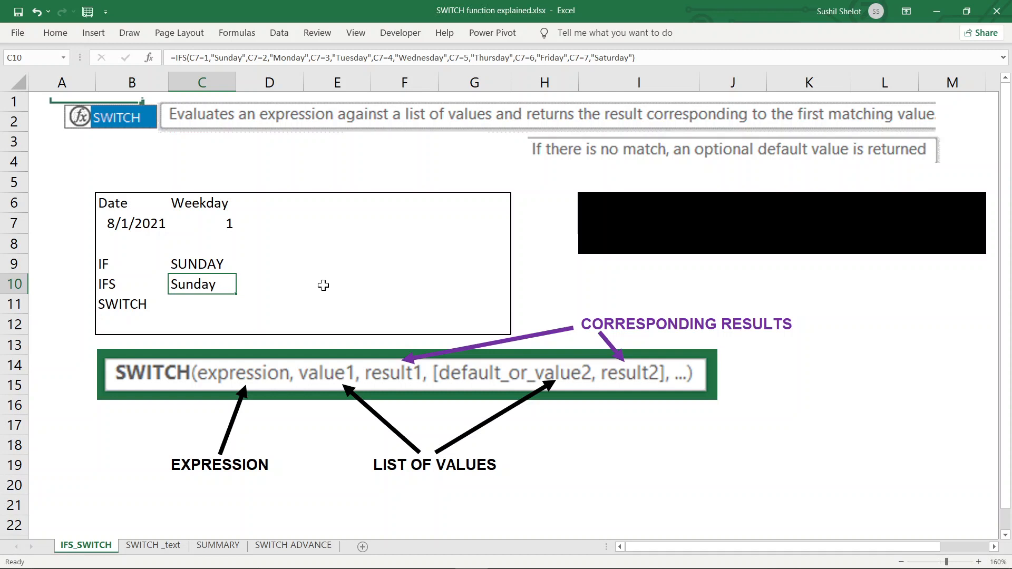
key("ctrl+2")
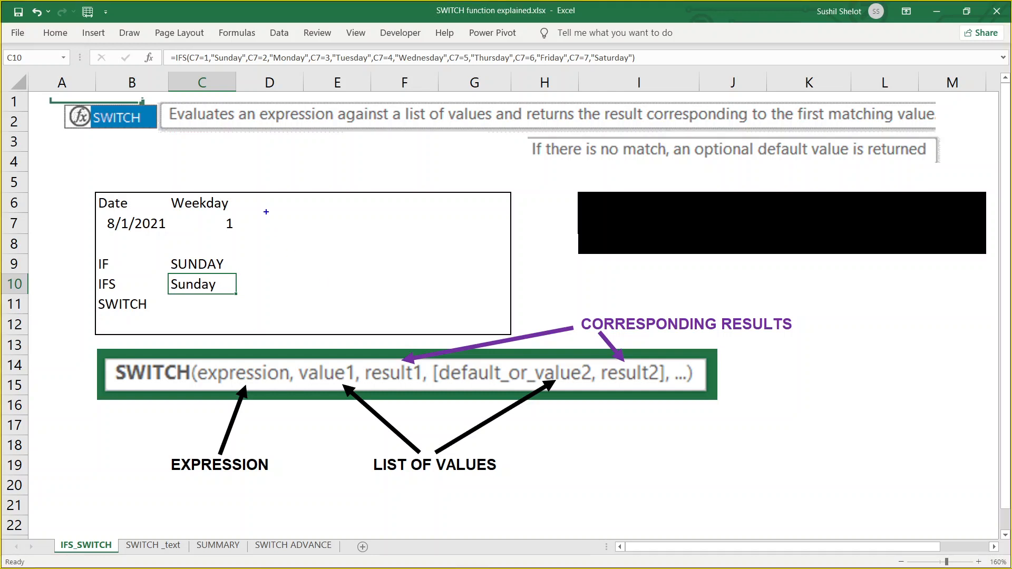
mouse_move(164, 47)
left_mouse_down()
mouse_move(475, 74)
mouse_move(643, 68)
left_mouse_up()
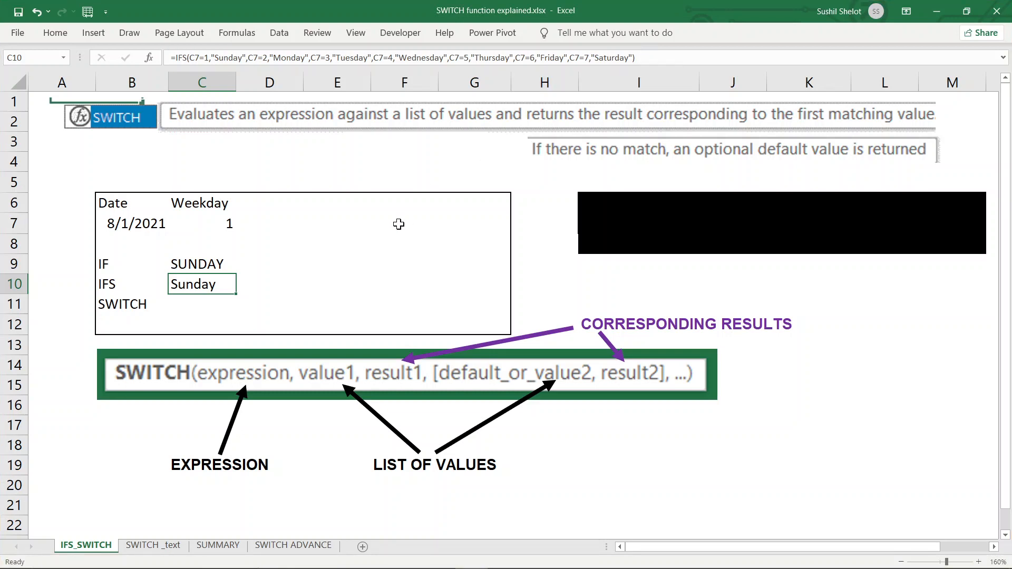
Start a SWITCH formula in cell C11 with Weekday(B7) as its expression.
left_click(223, 307)
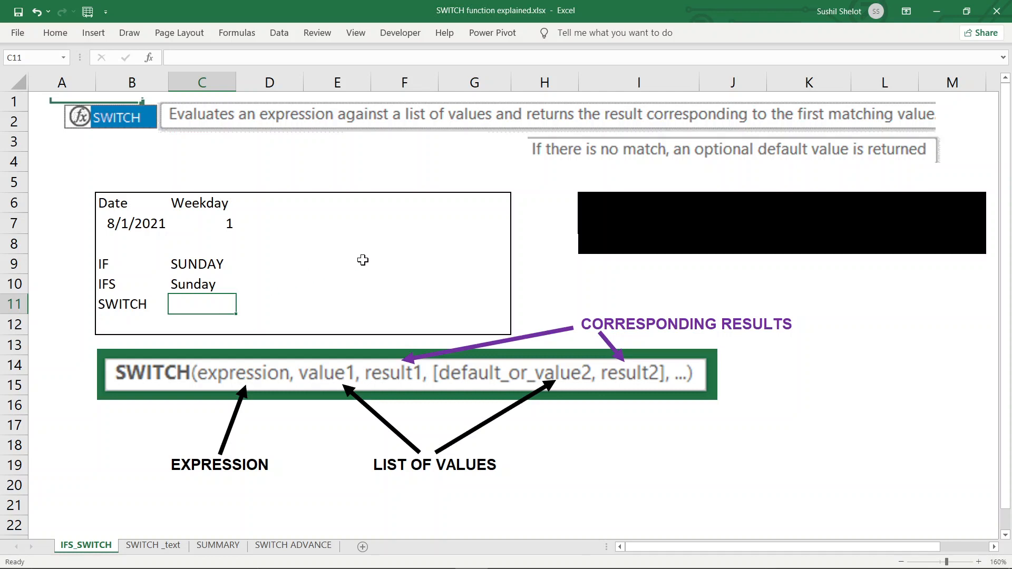
type("=SWI")
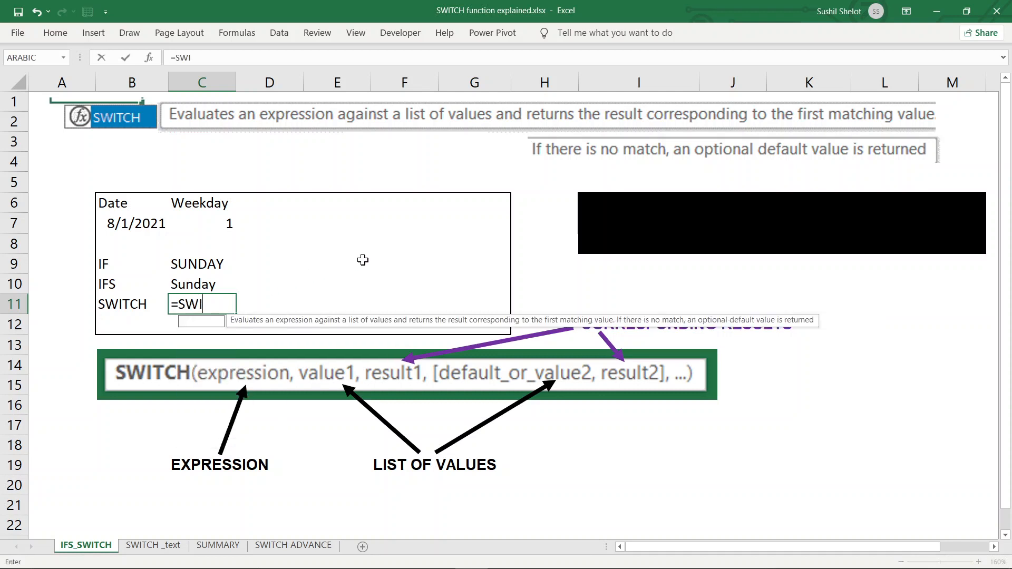
type("TCH")
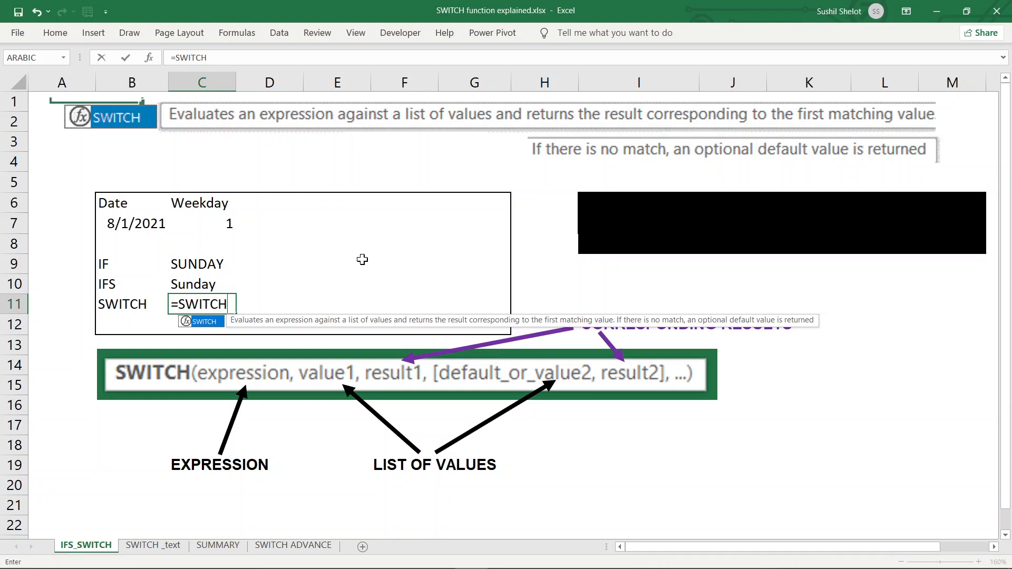
type("(")
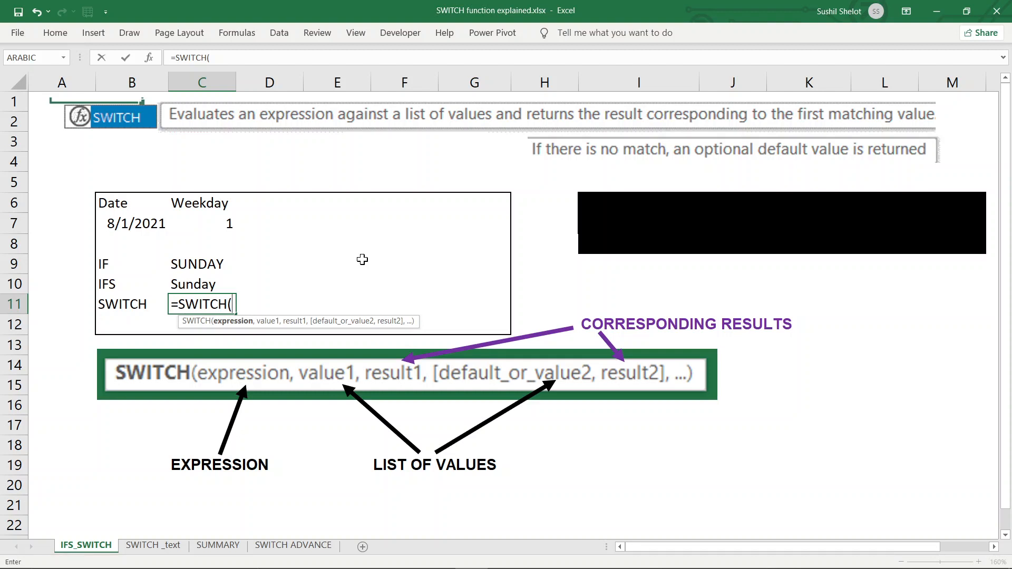
type("Week")
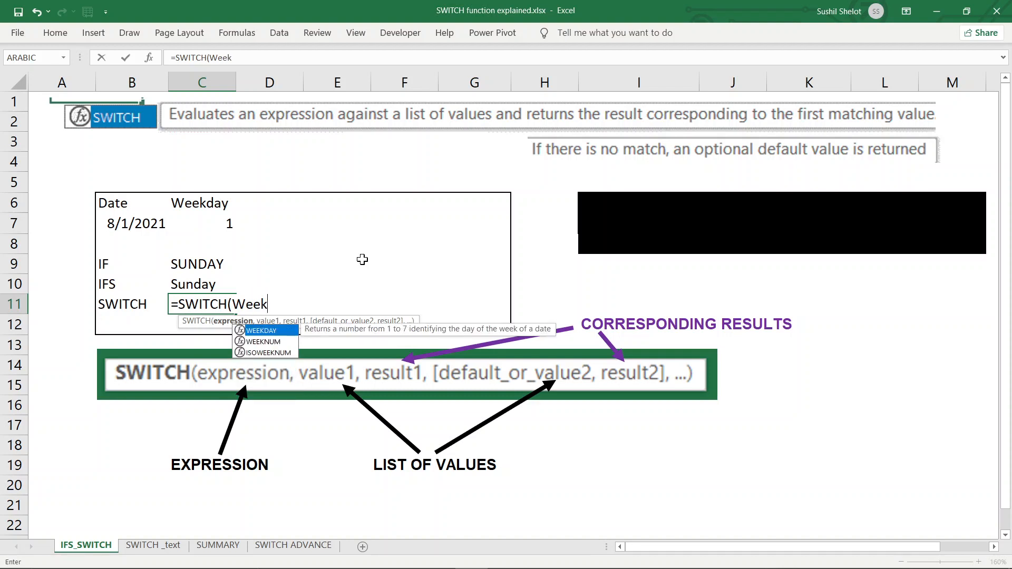
type("day")
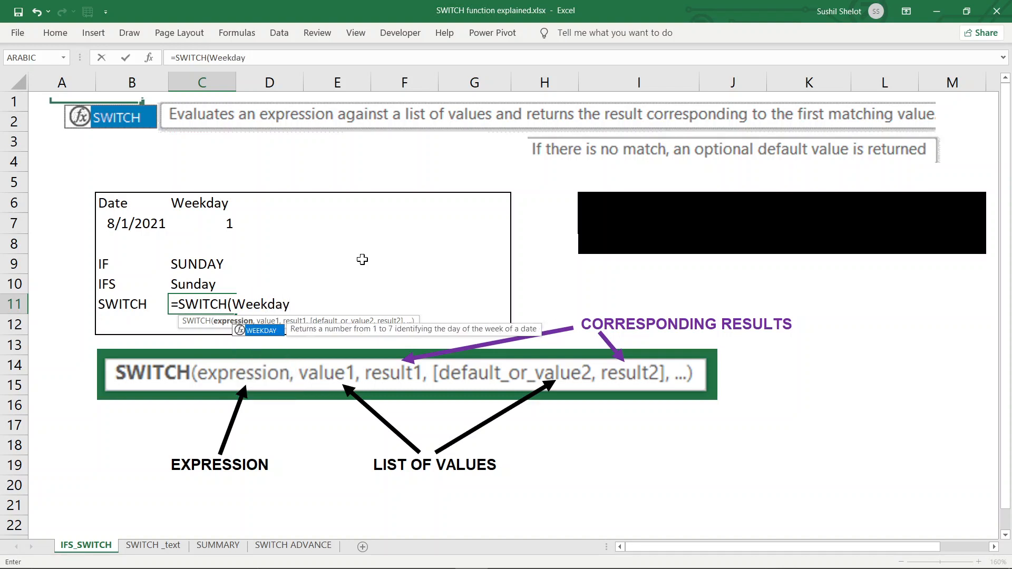
type("(")
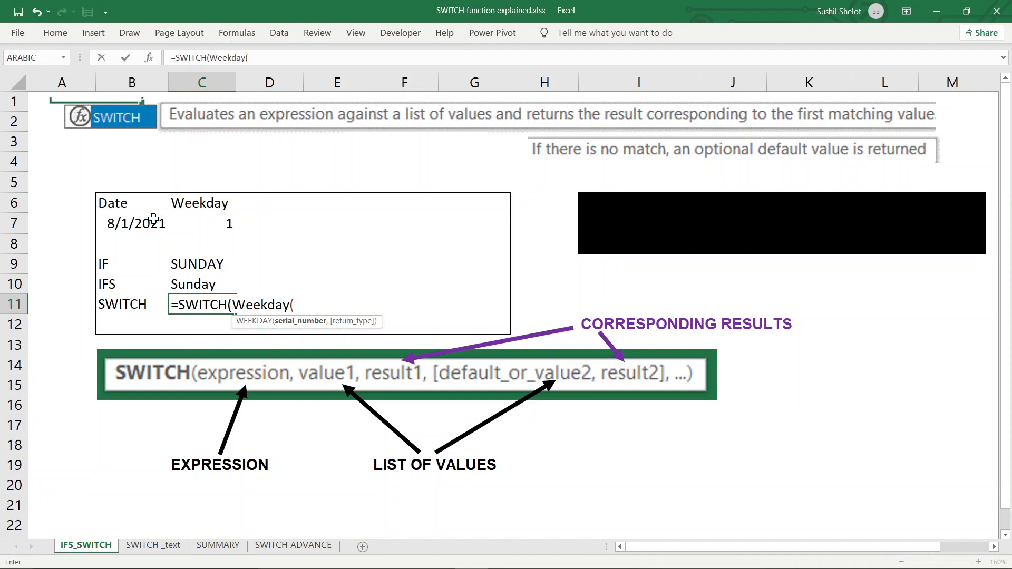
left_click(151, 223)
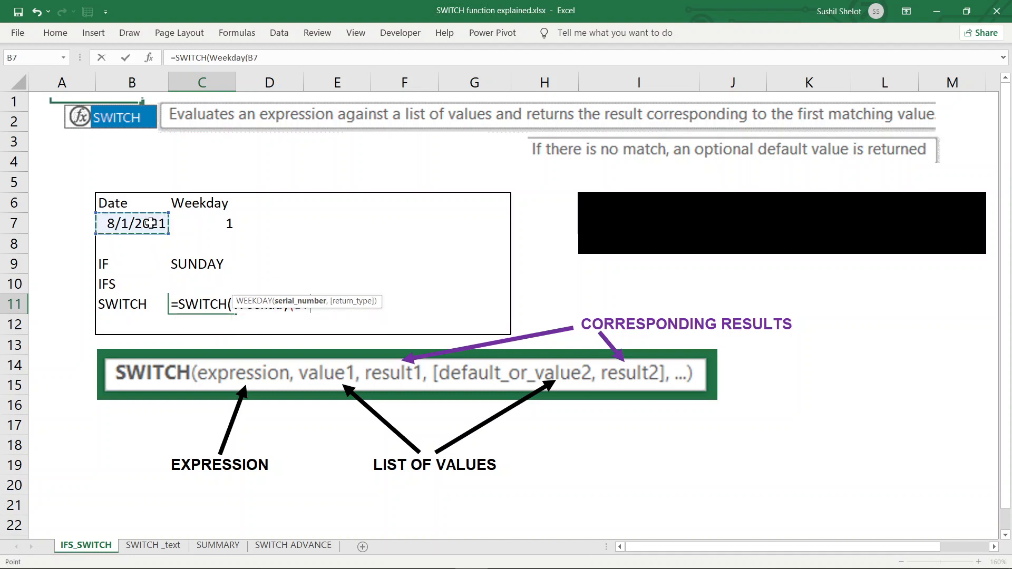
type(")")
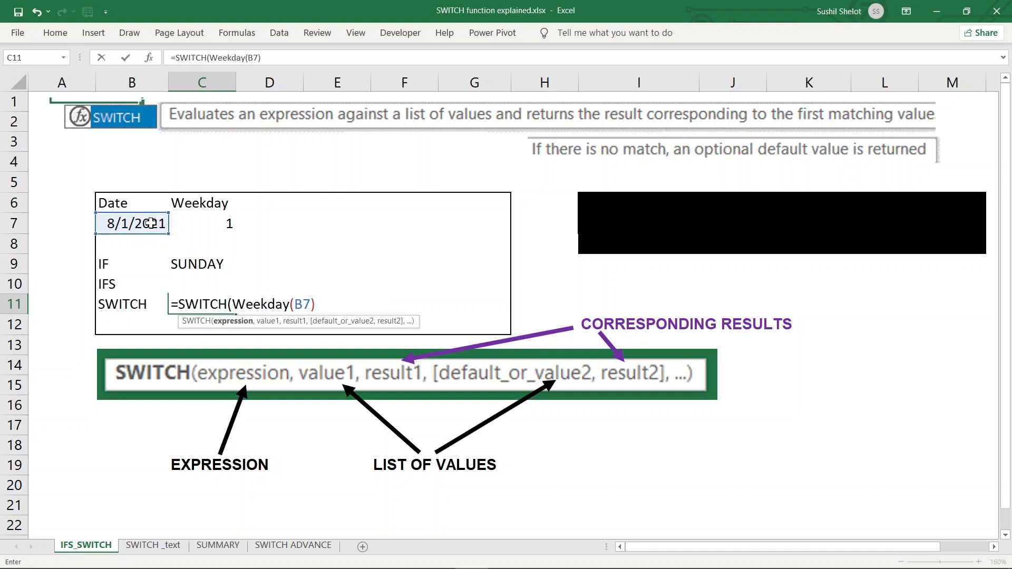
type(",")
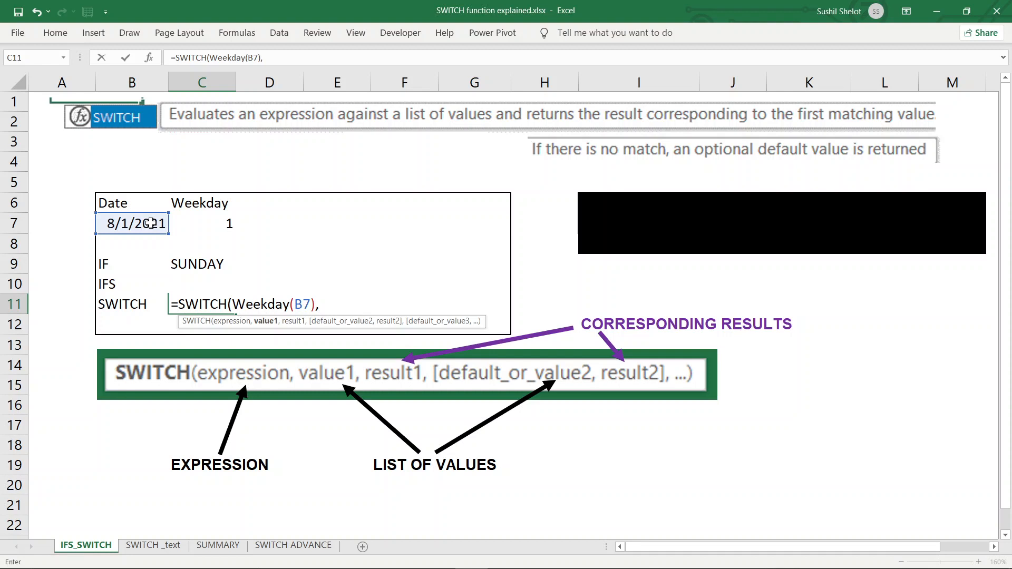
Add the value and result pairs 1,"SUNDAY", 2,"MONDAY" and 3,"TUESDAY" to the SWITCH formula in C11.
type("1,\"")
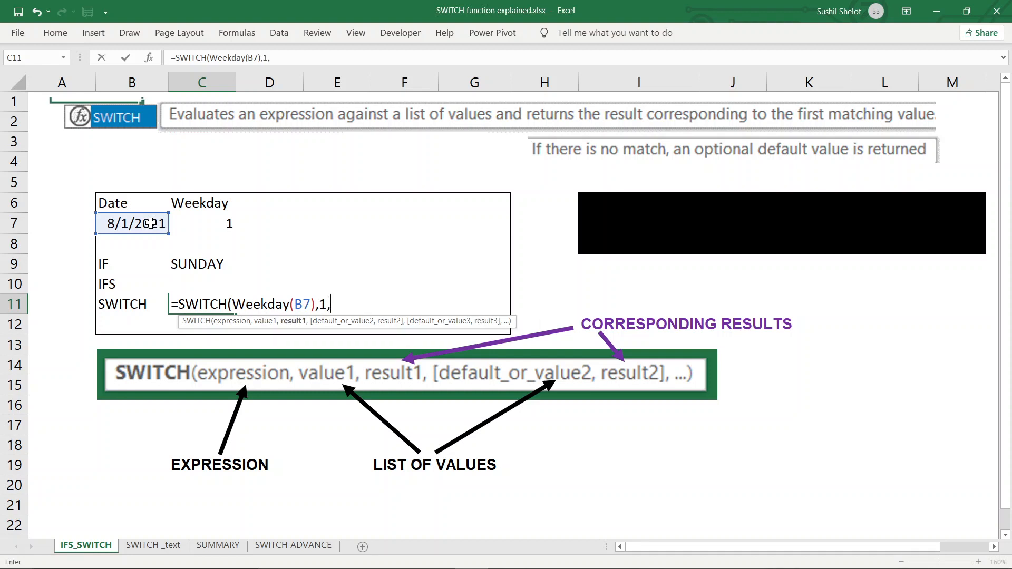
type("SUNDAY\"")
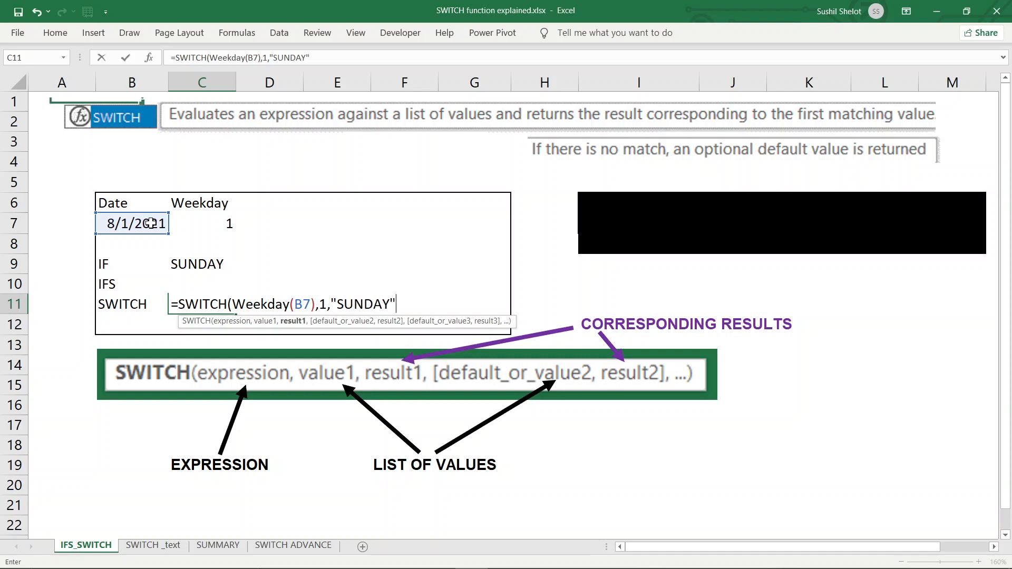
type(",2")
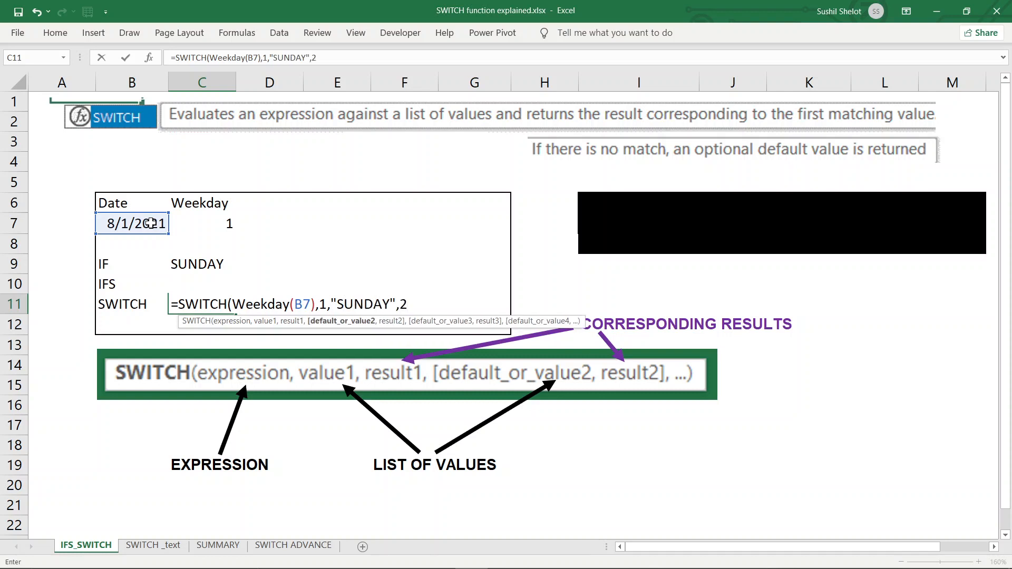
type(", ")
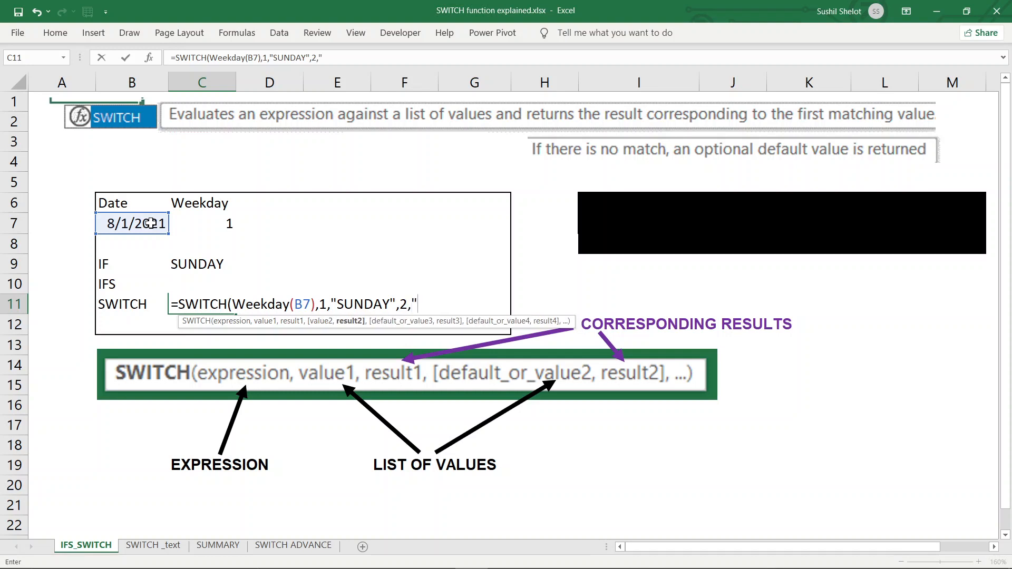
type("MONDA")
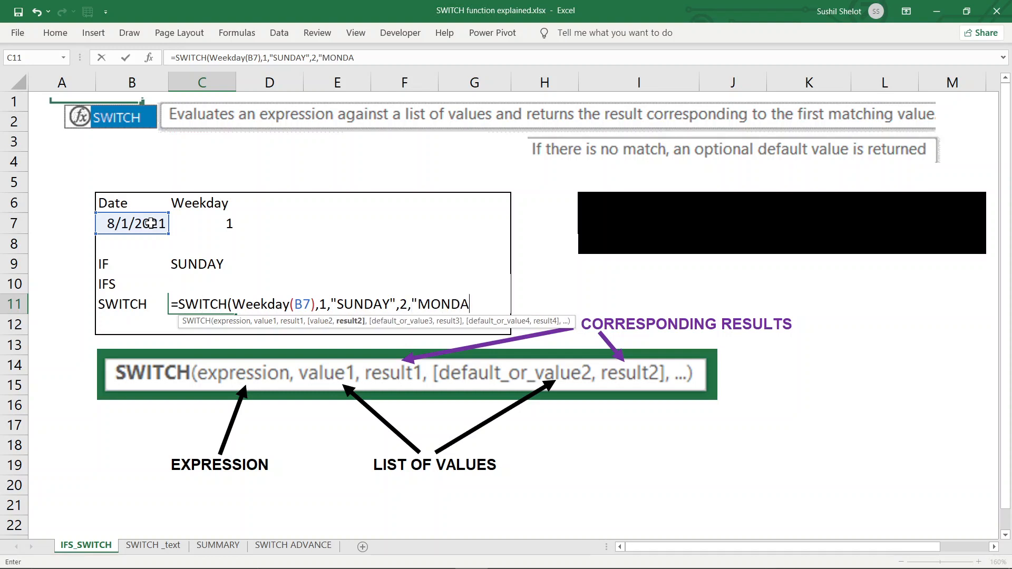
type("Y")
type(" ,")
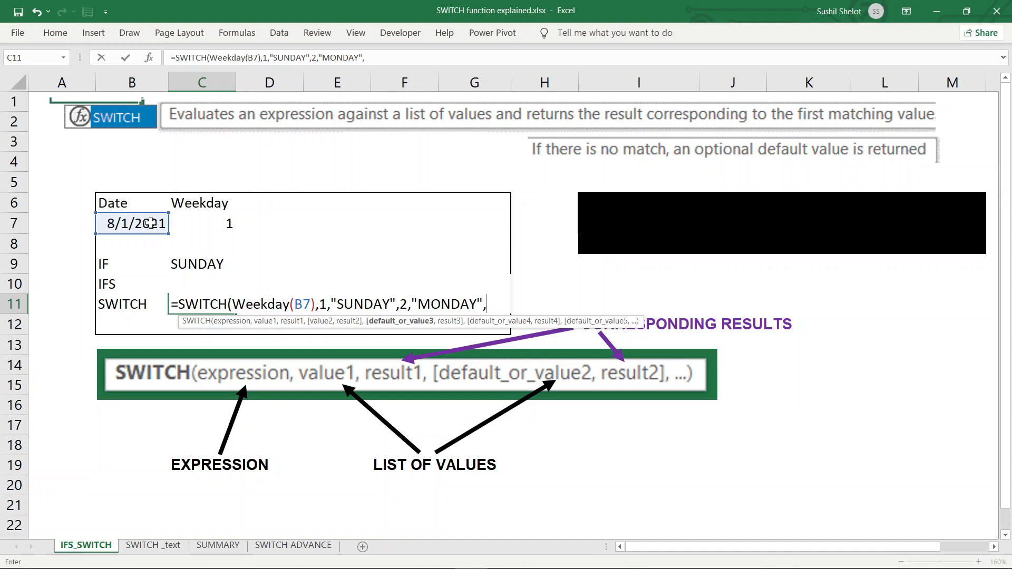
type("3,\"T")
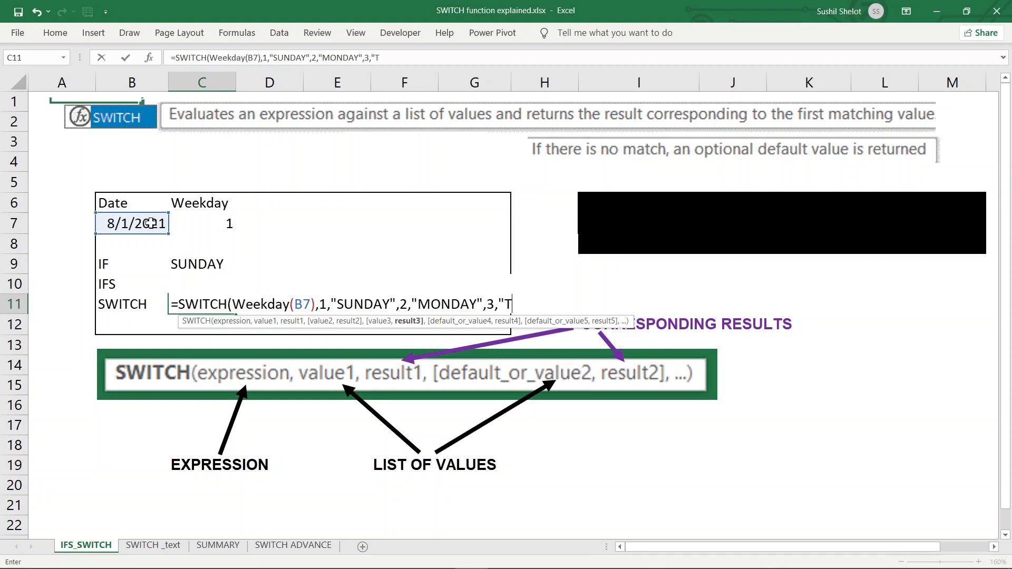
type("UESDAY\"")
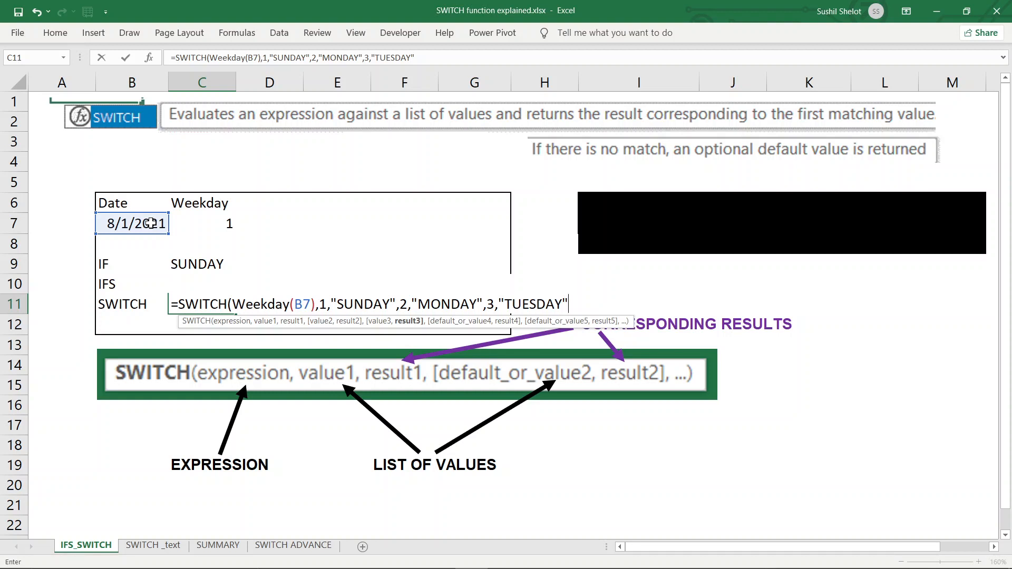
Complete the SWITCH formula in C11 with the pairs 4,"WEDNESDAY", 5,"THURSDAY", 6,"FRIDAY" and 7,"SATURDAY", and enter it.
type(",4,\"WEDNESDAY\",5,\"THURSDAY\",6,\"FRIDAY\",7,\"SATURDAY\"~")
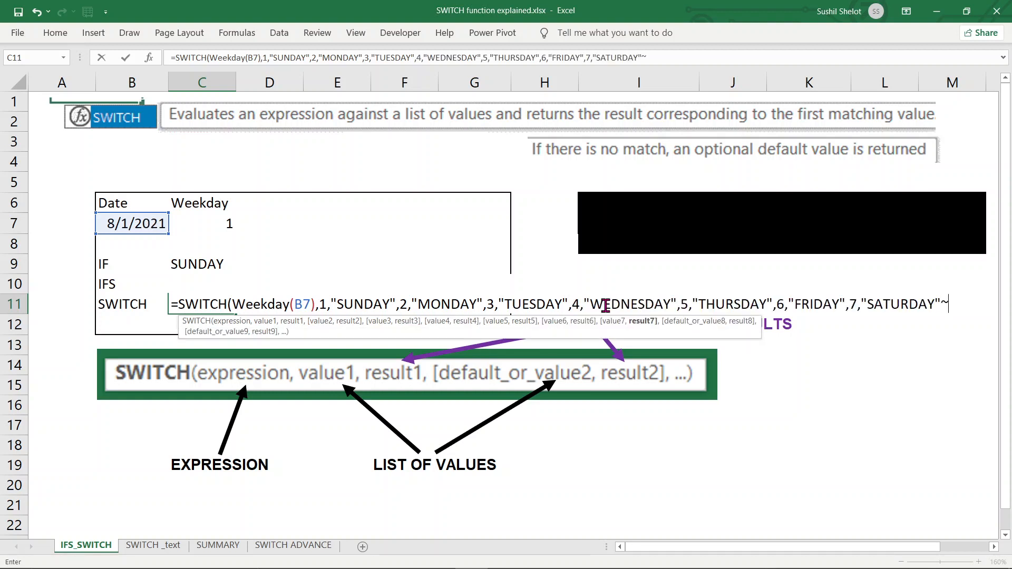
key("BackSpace")
type(")")
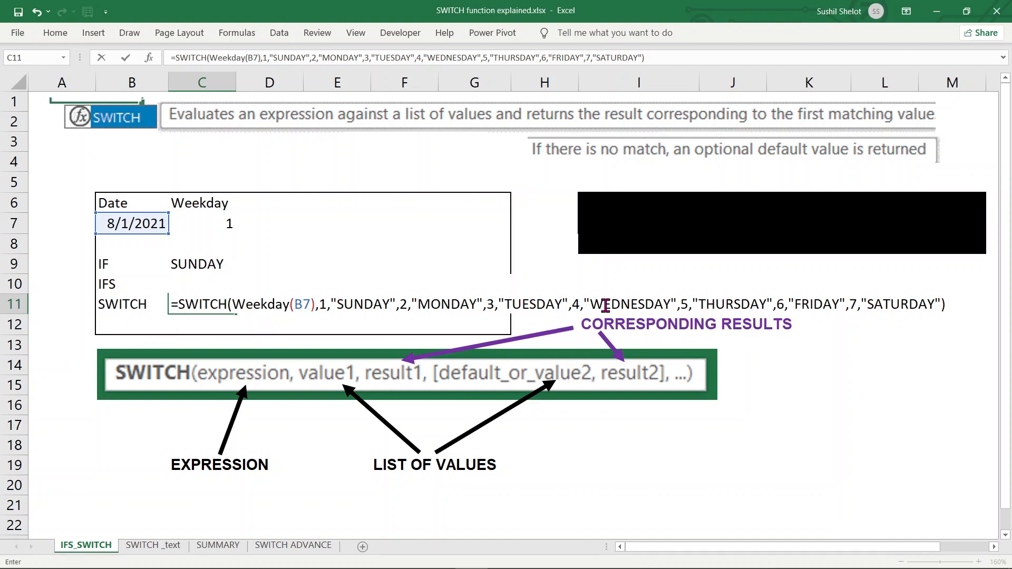
key("Return")
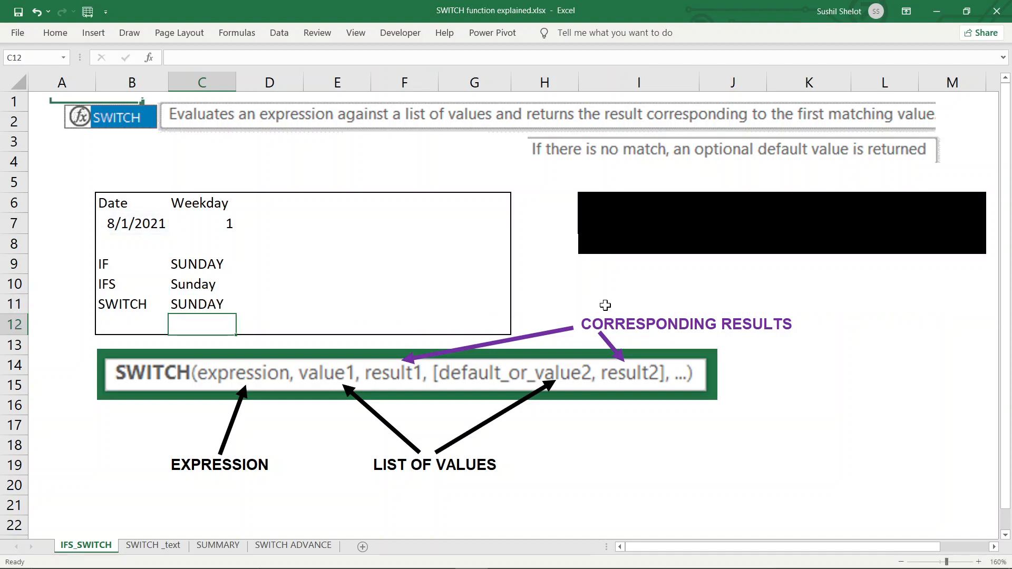
Examine the SWITCH formula in C11, outlining its WEEKDAY expression, the values 1 to 4 and the corresponding weekday results.
left_click(223, 302)
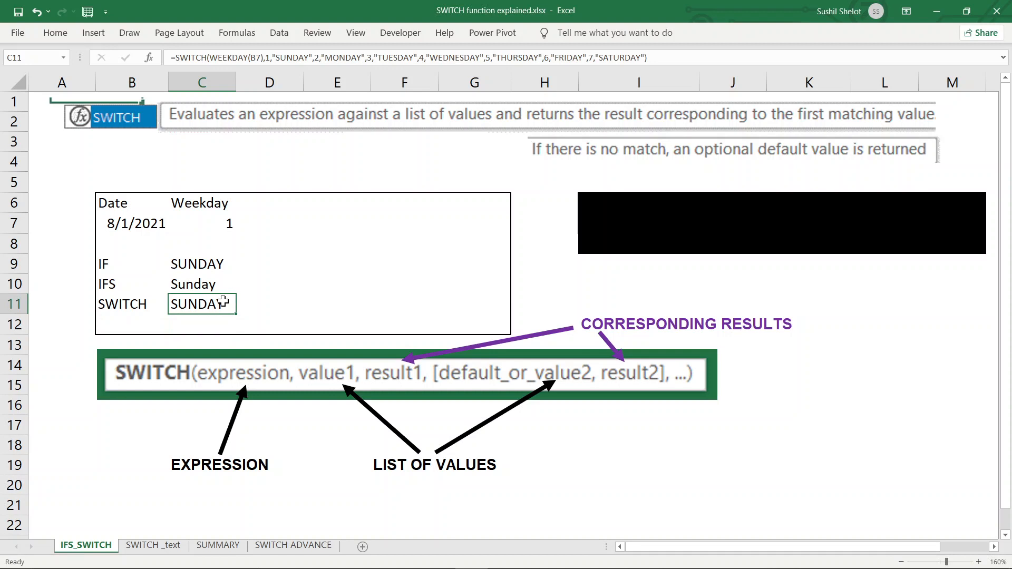
double_click(224, 301)
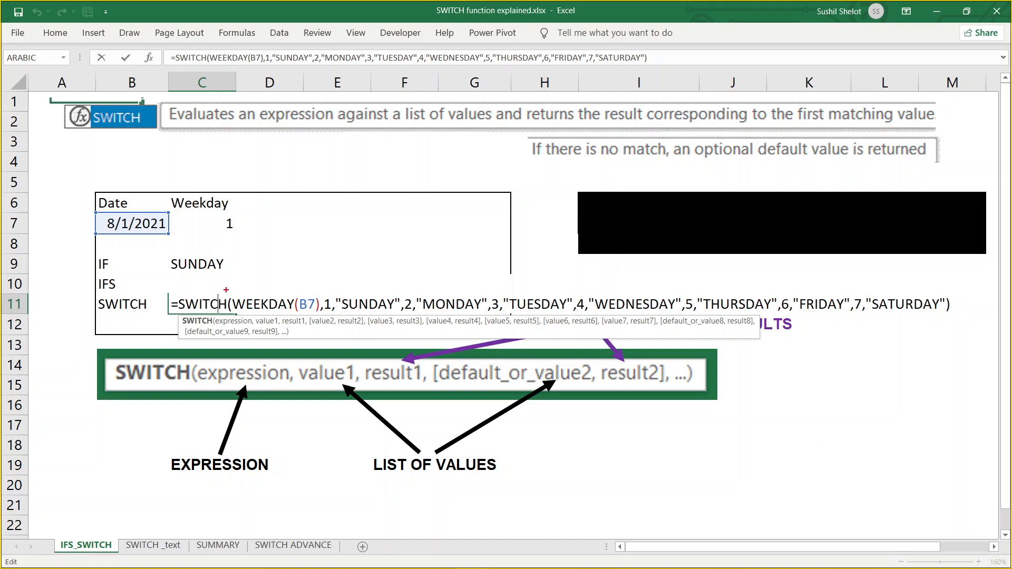
mouse_move(226, 290)
left_mouse_down()
mouse_move(279, 313)
mouse_move(343, 318)
mouse_move(320, 315)
left_mouse_up()
left_click_drag(319, 288, 335, 324)
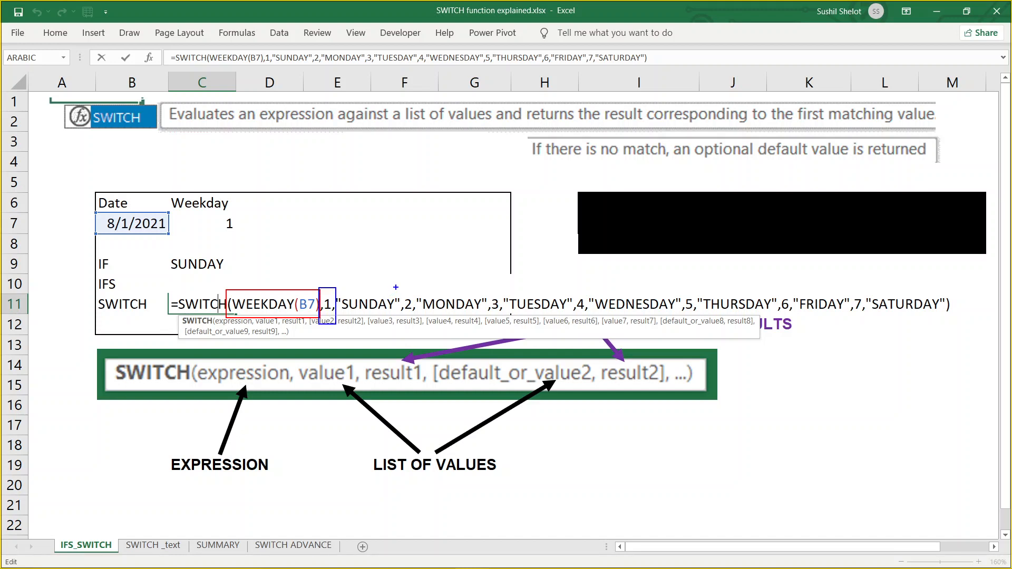
left_click_drag(396, 287, 419, 329)
left_click_drag(488, 288, 505, 326)
left_click_drag(572, 287, 590, 326)
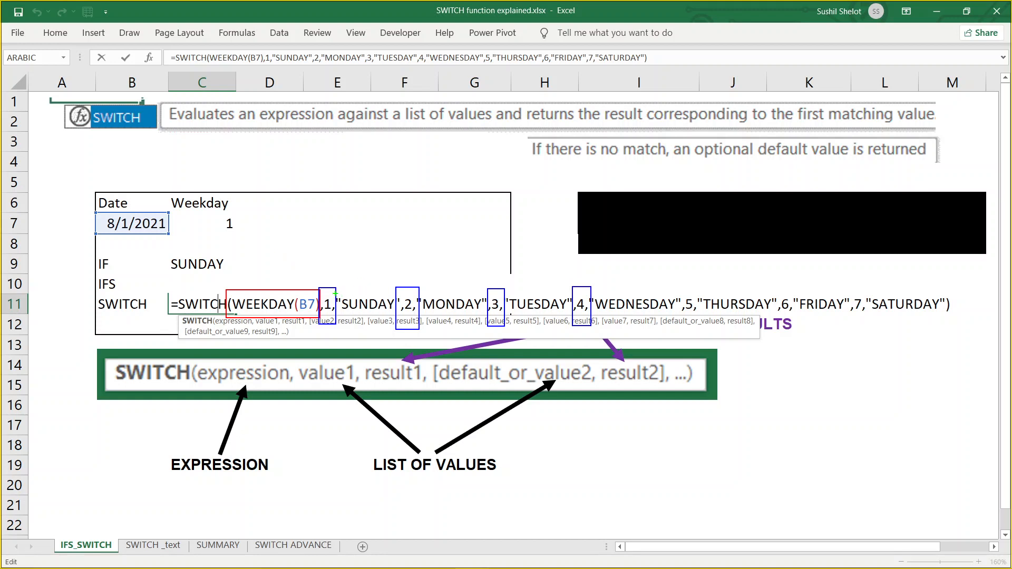
mouse_move(336, 293)
left_mouse_down()
mouse_move(382, 314)
mouse_move(576, 315)
left_mouse_up()
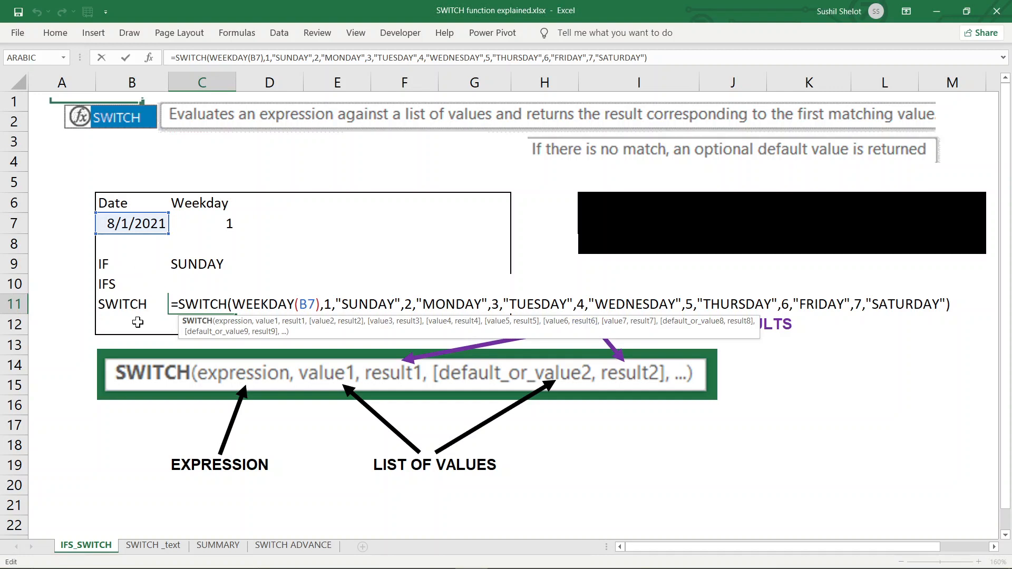
key("ctrl+Return")
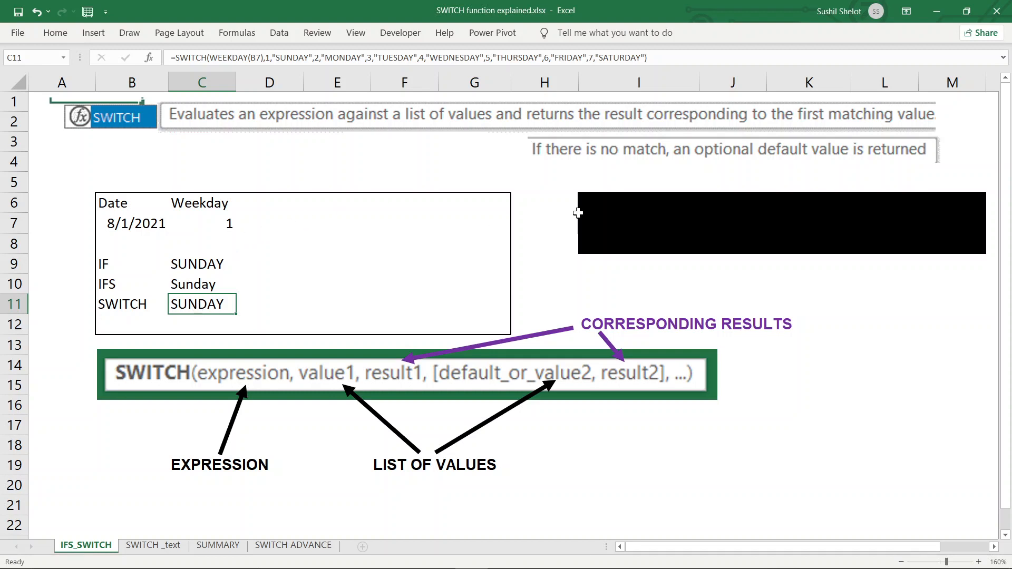
Remove the black fill from the range I6:M8 to reveal the unit conversion example.
left_click_drag(586, 200, 764, 242)
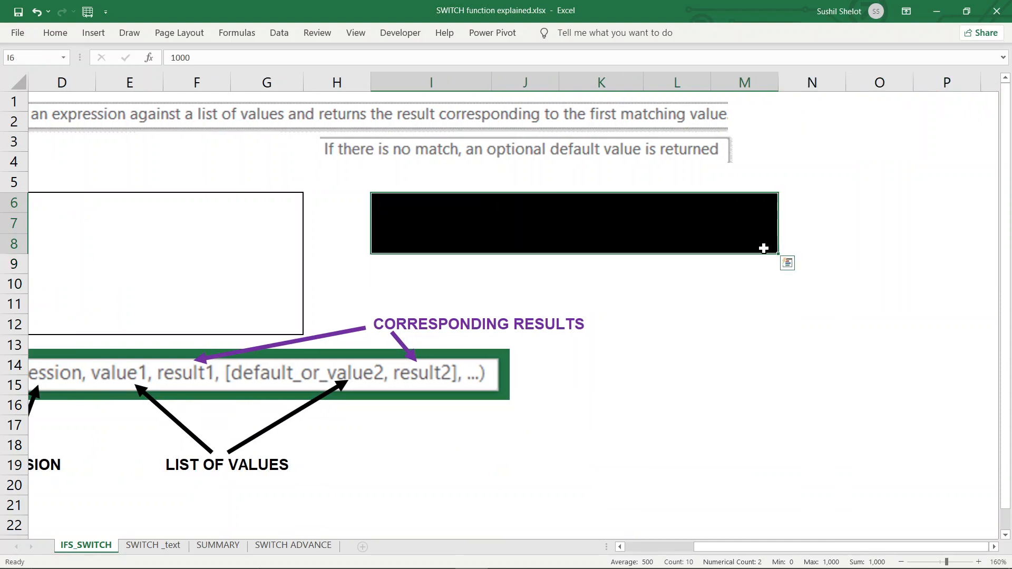
left_click(53, 33)
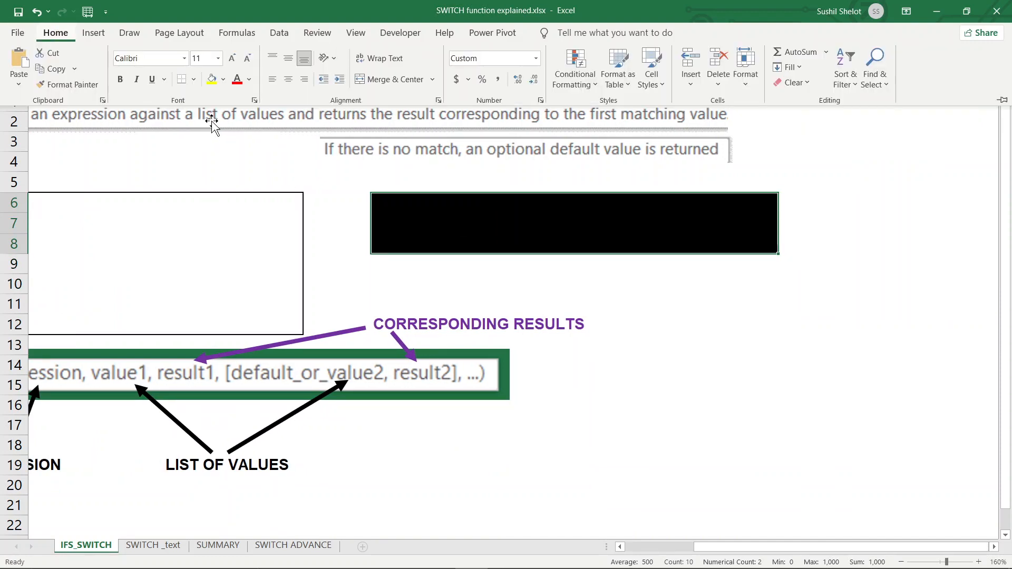
left_click(223, 80)
left_click(245, 223)
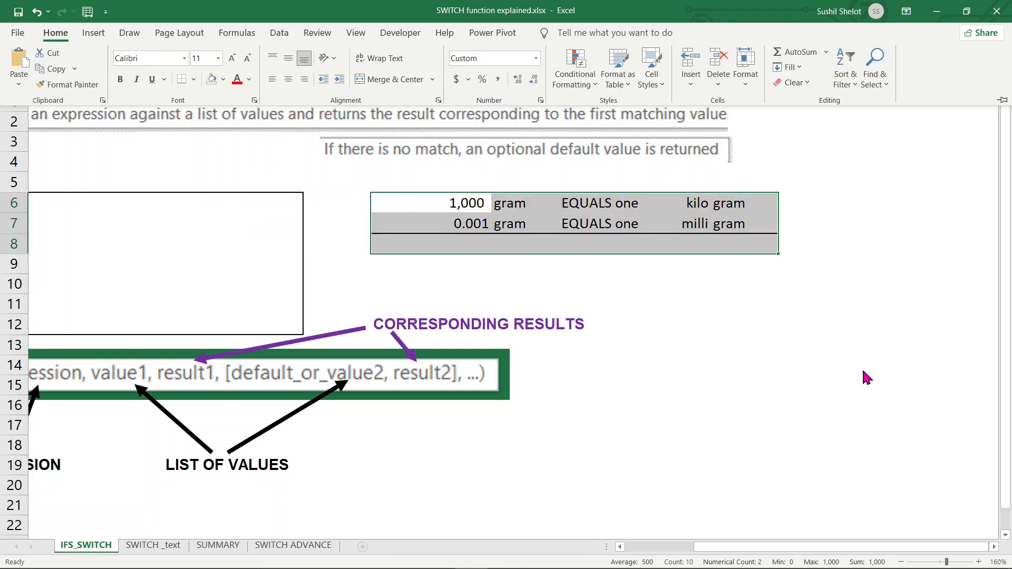
left_click(709, 454)
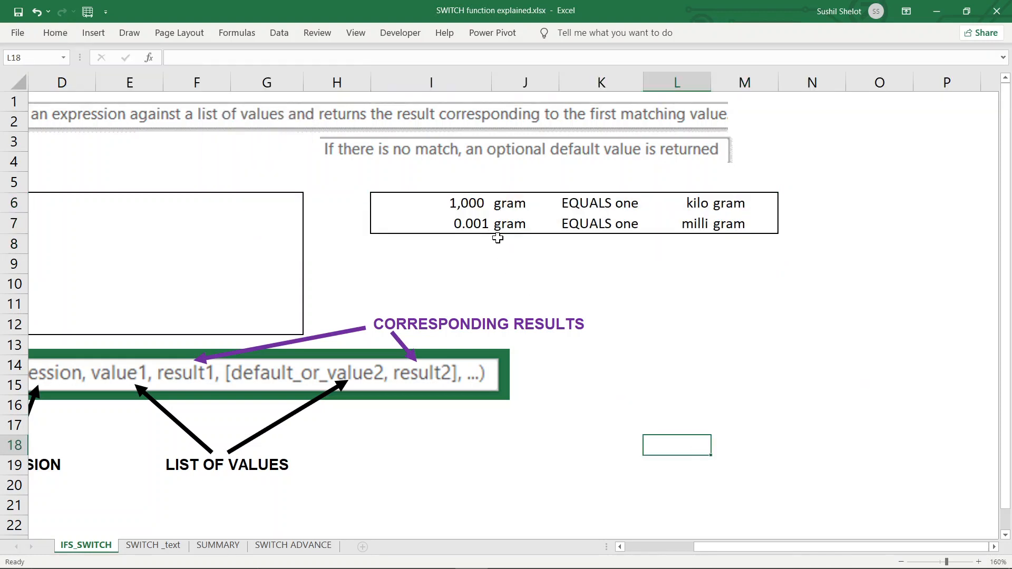
Set the gram amount in cell I6 to 100.
left_click(476, 200)
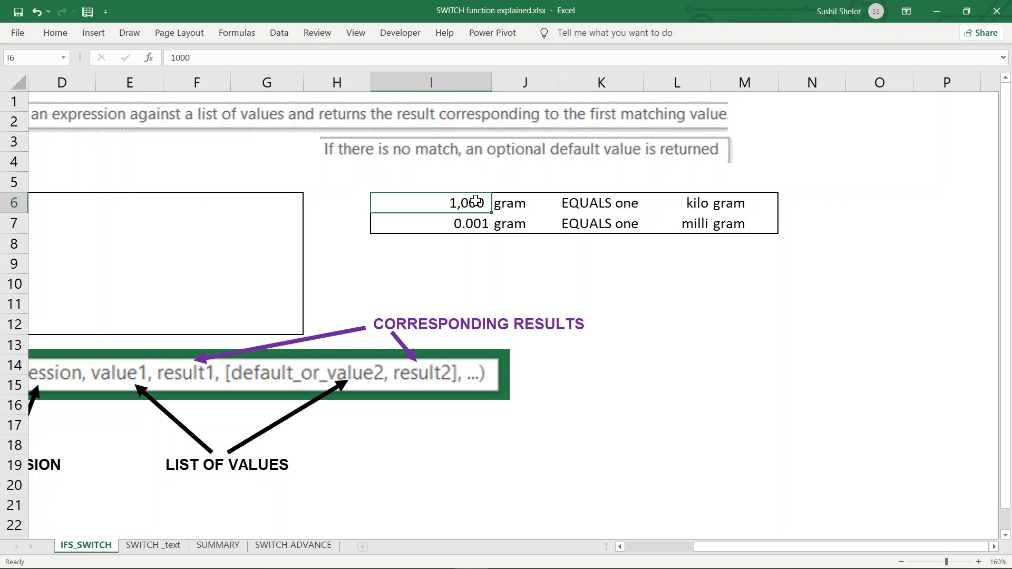
type("100")
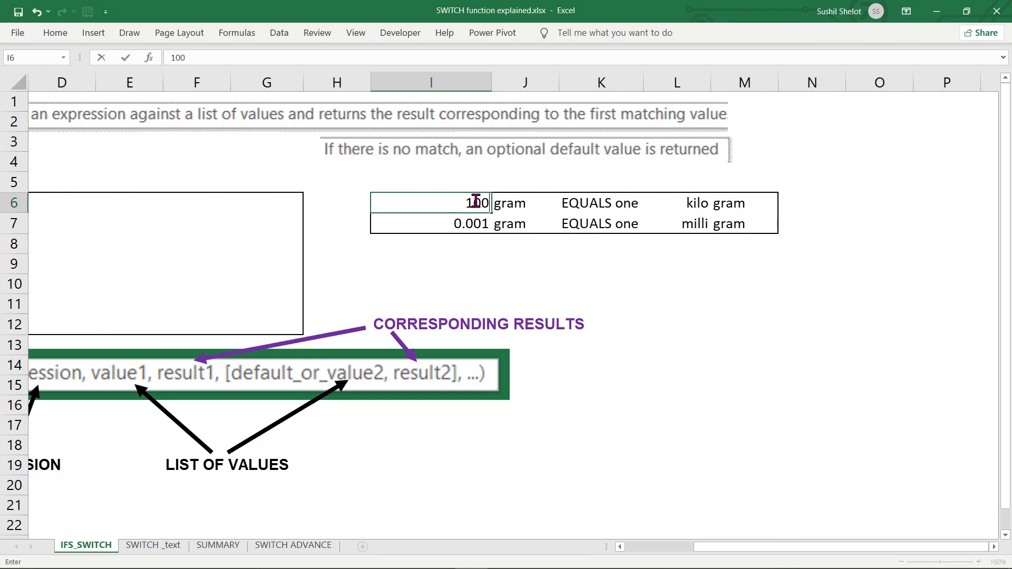
key("Return")
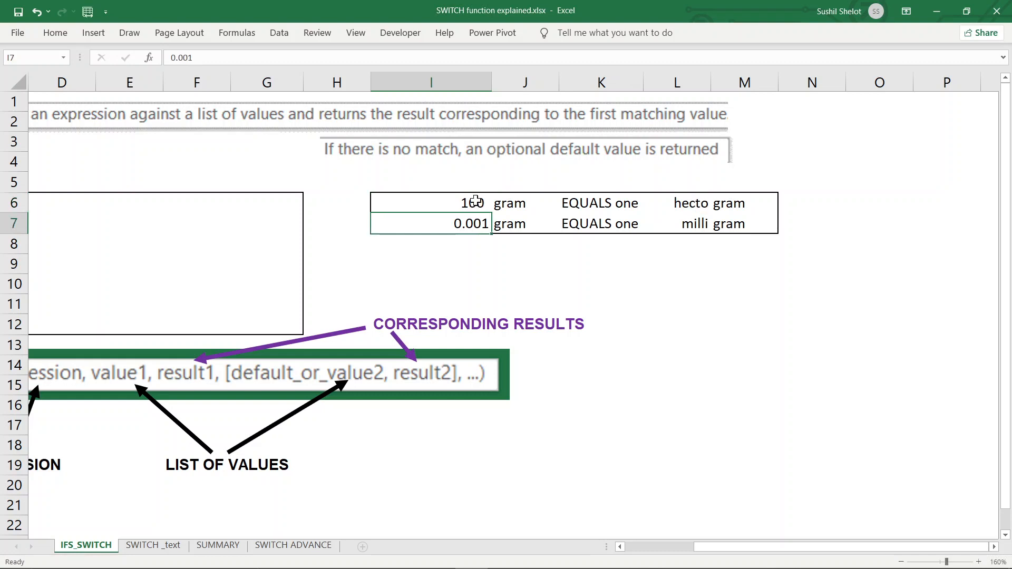
Examine the first conversion row and its SWITCH formula with LEN(I6) in cell L6, circling the formula on screen.
left_click(517, 205)
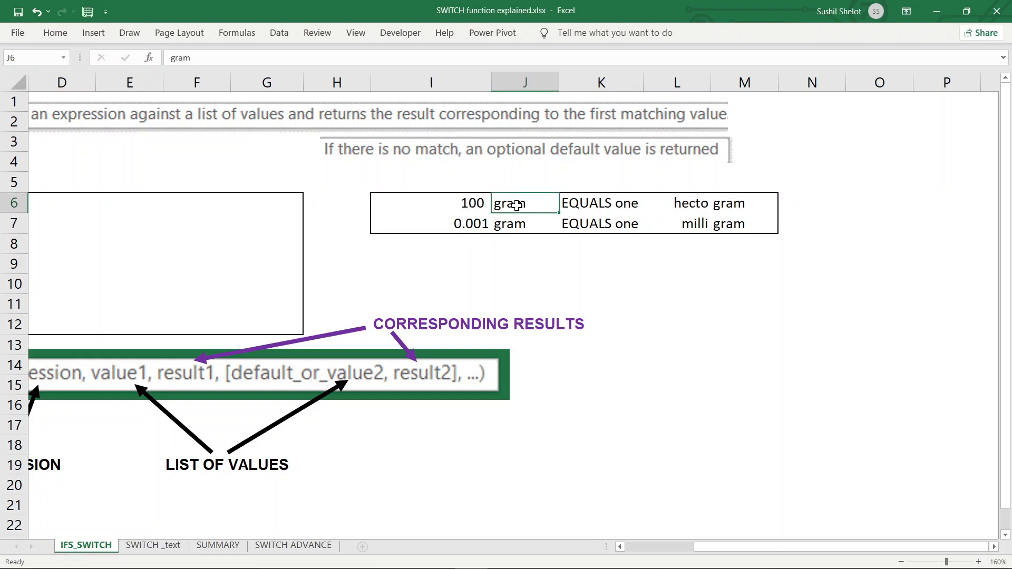
left_click(571, 203)
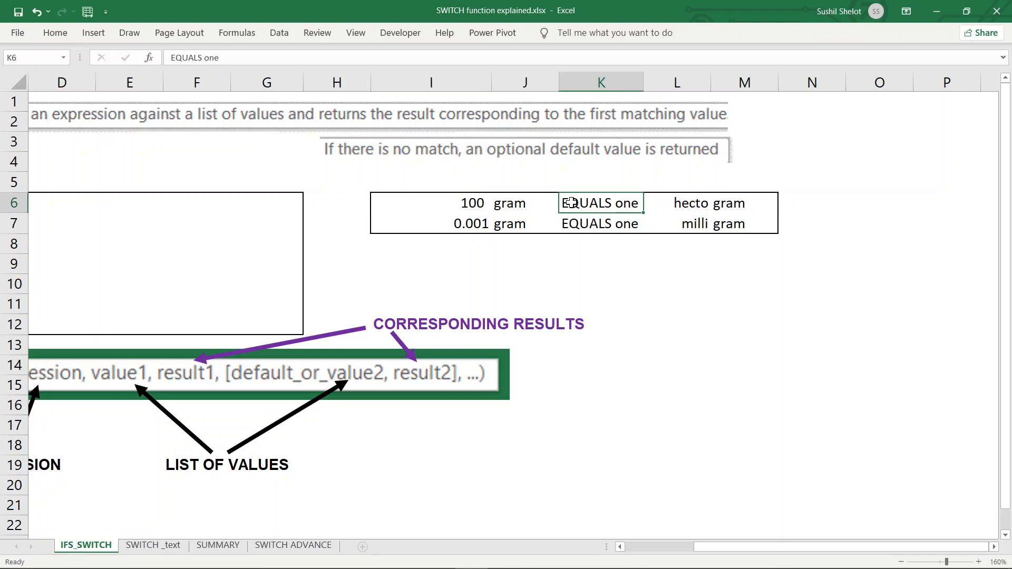
left_click(682, 199)
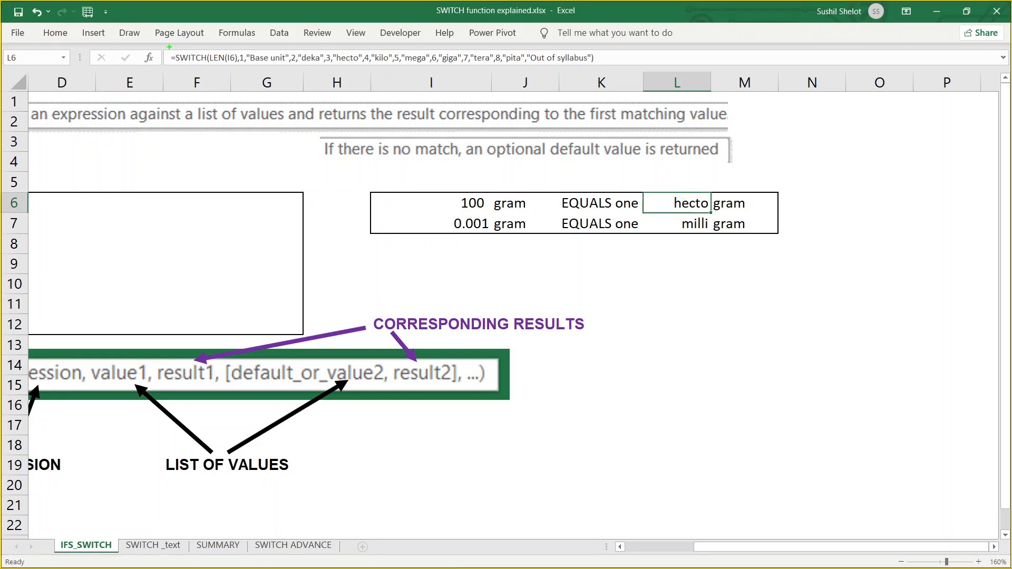
mouse_move(170, 47)
left_mouse_down()
mouse_move(265, 65)
mouse_move(535, 72)
mouse_move(608, 60)
mouse_move(393, 46)
mouse_move(201, 45)
mouse_move(175, 57)
left_mouse_up()
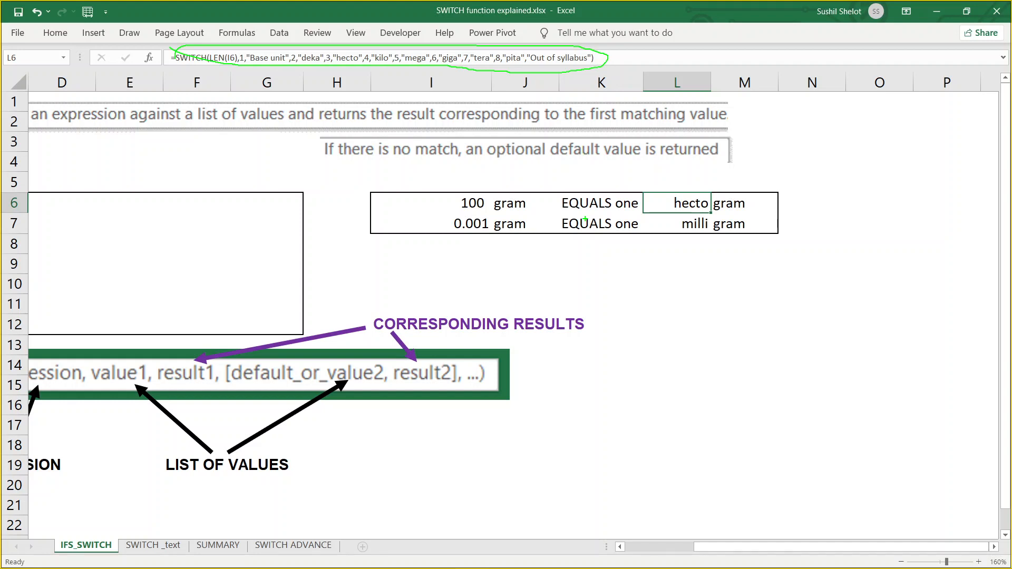
double_click(681, 206)
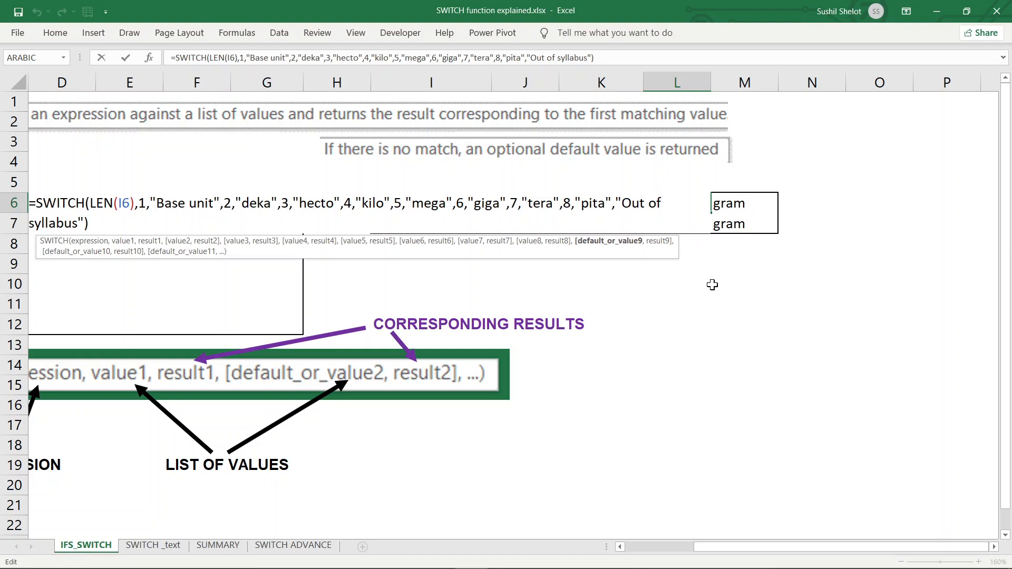
key("ctrl+Return")
Set the amount in cell I6 to 1000 and the unit in cell J6 to metre.
left_click(422, 204)
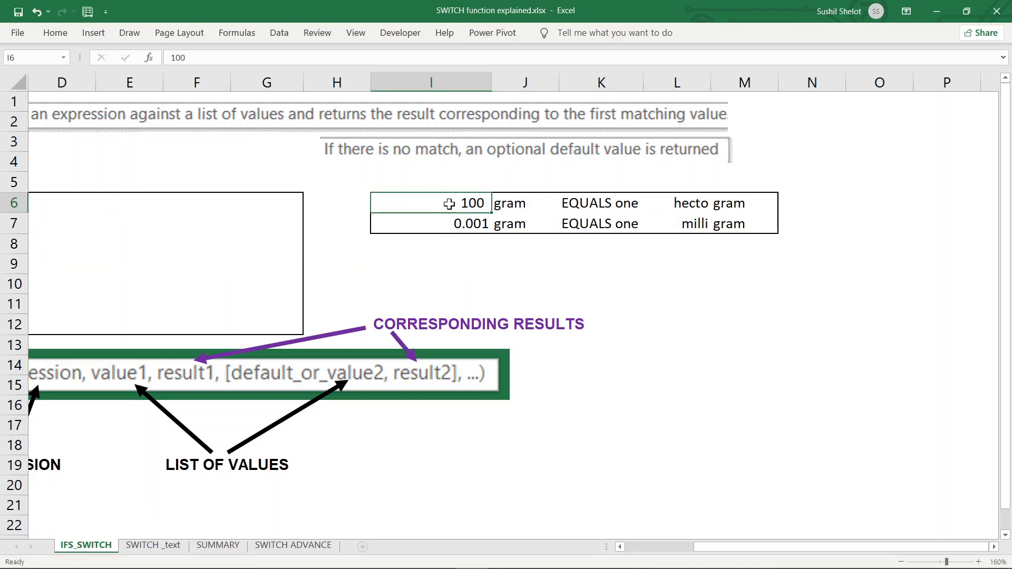
type("1000")
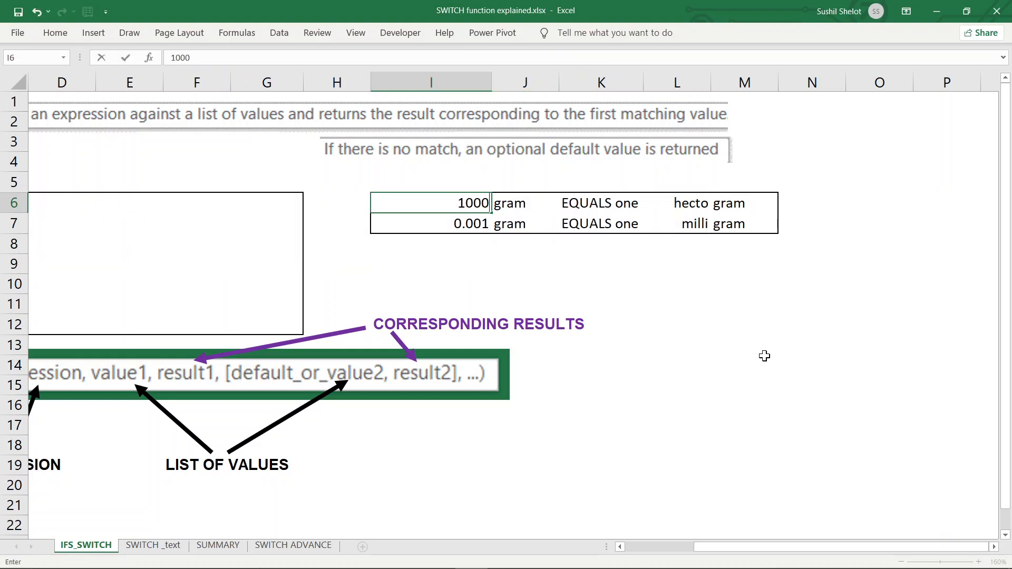
key("Return")
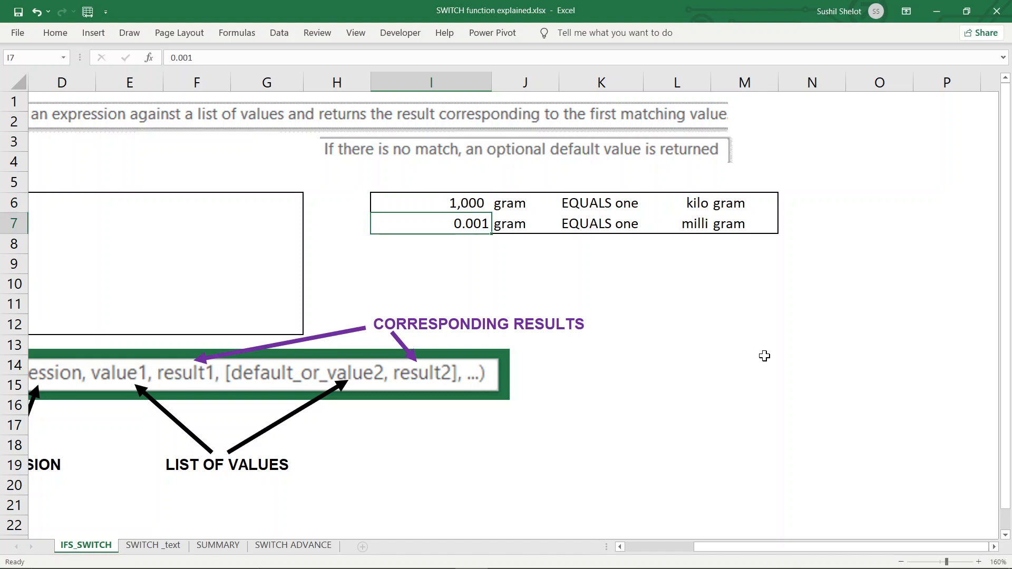
left_click(518, 206)
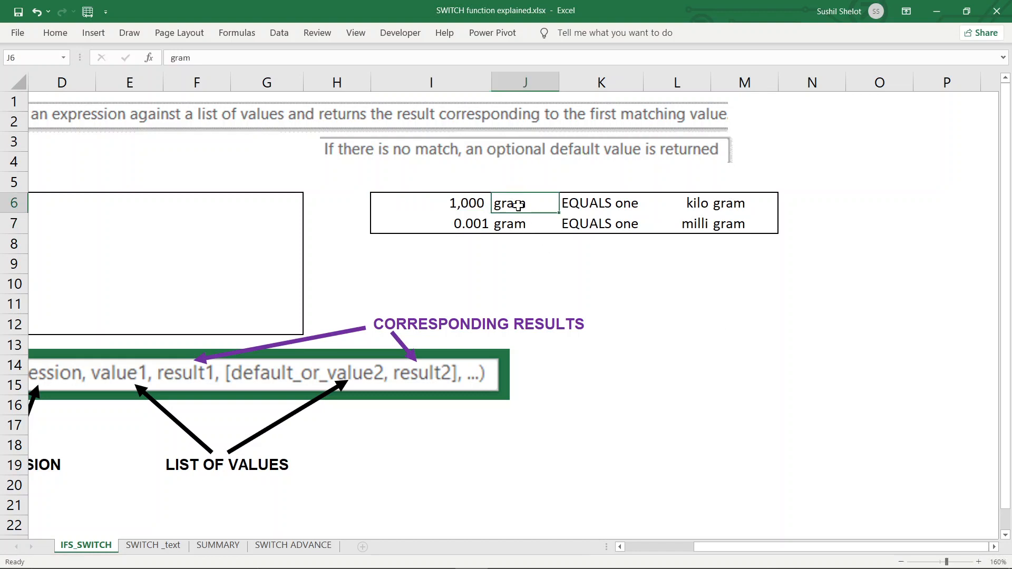
type("metre")
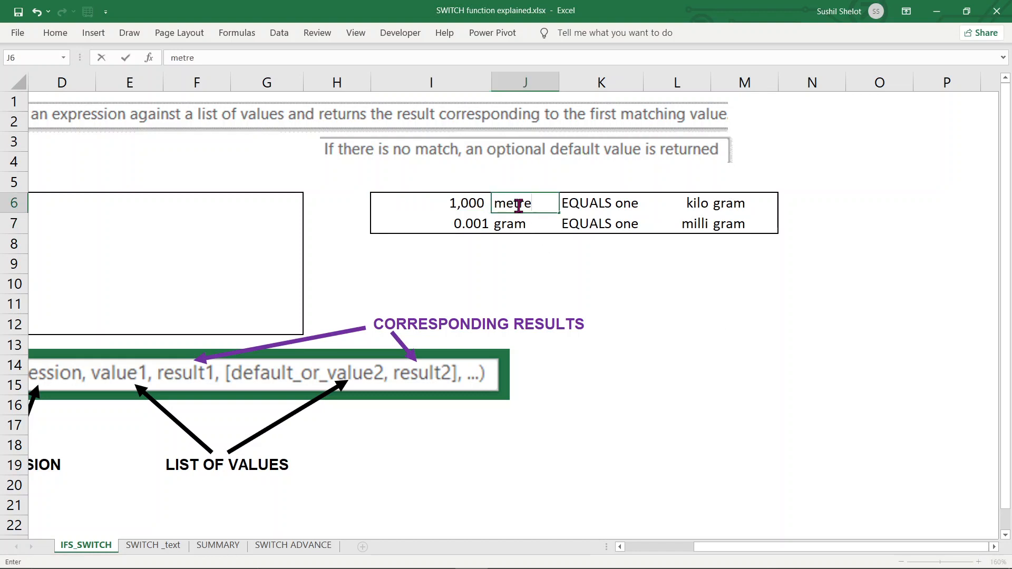
key("Return")
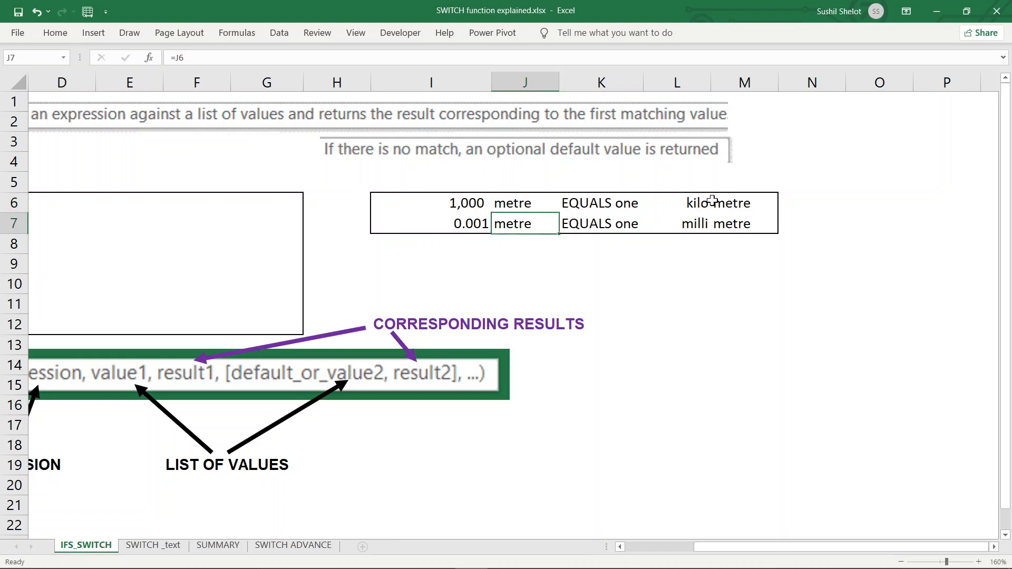
Check the unit cells J6, J7 and M6, and set the amount in cell I6 to 10000.
left_click(524, 204)
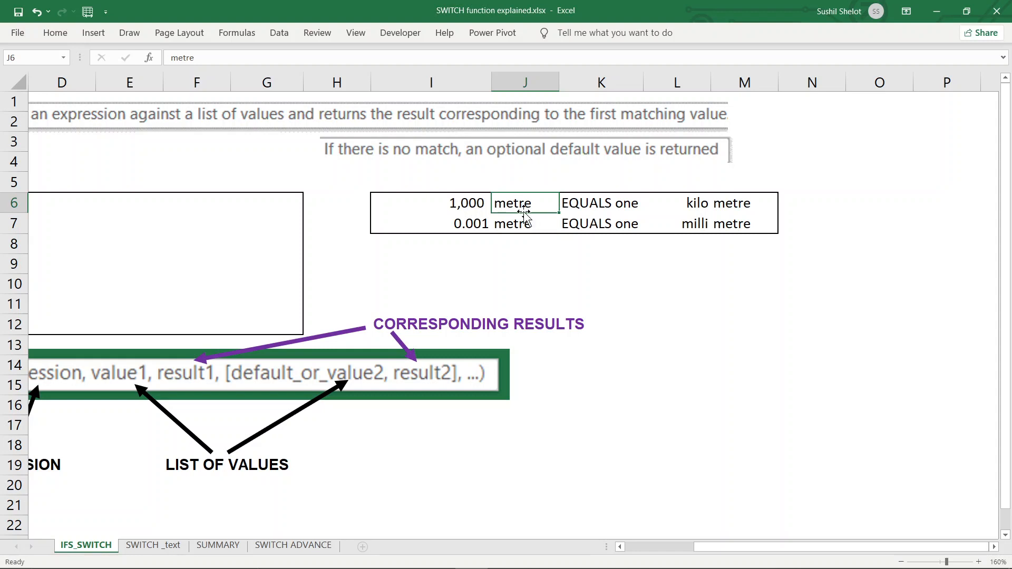
left_click(521, 224)
left_click(718, 203)
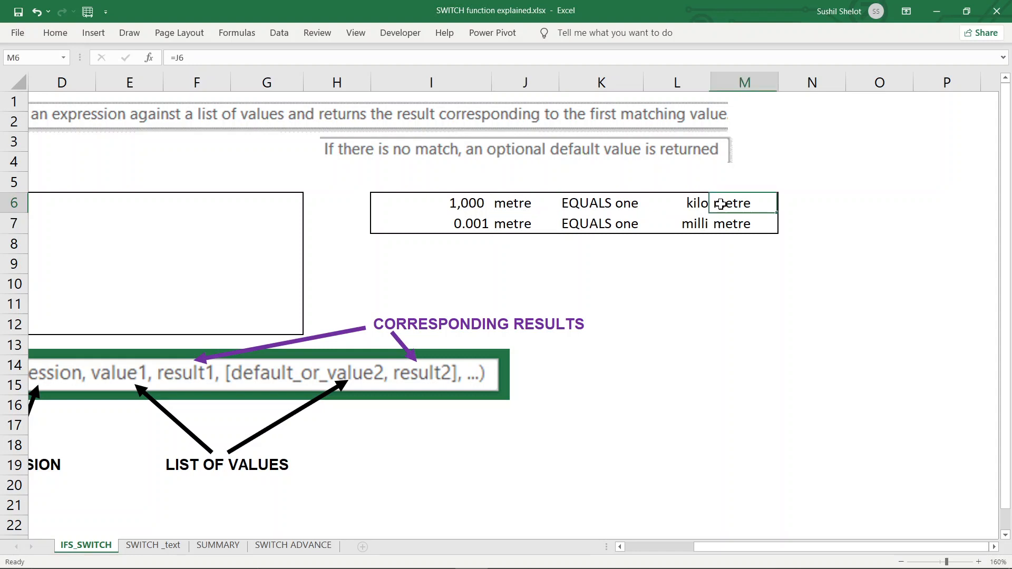
left_click(703, 203)
left_click(466, 204)
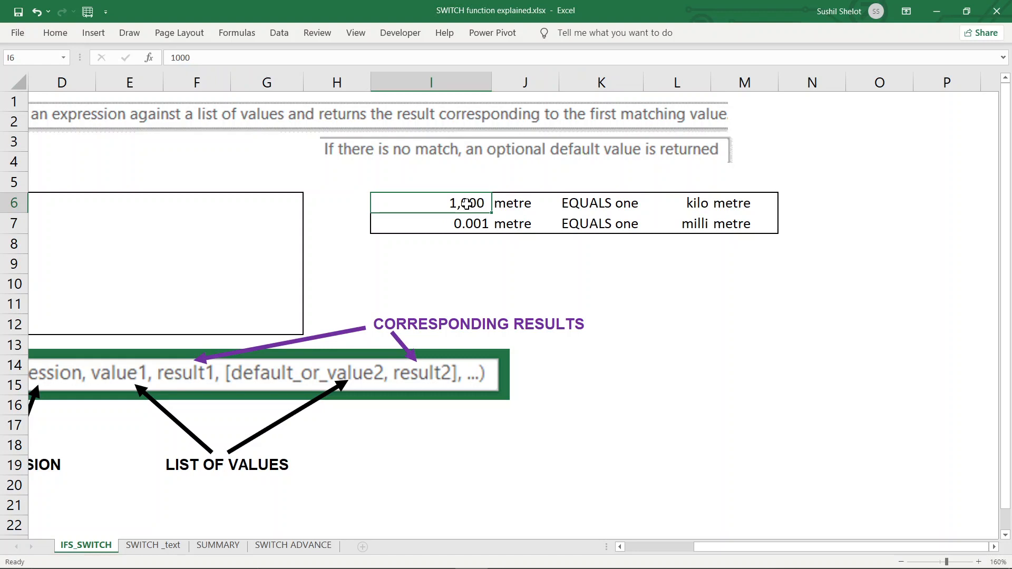
type("10000")
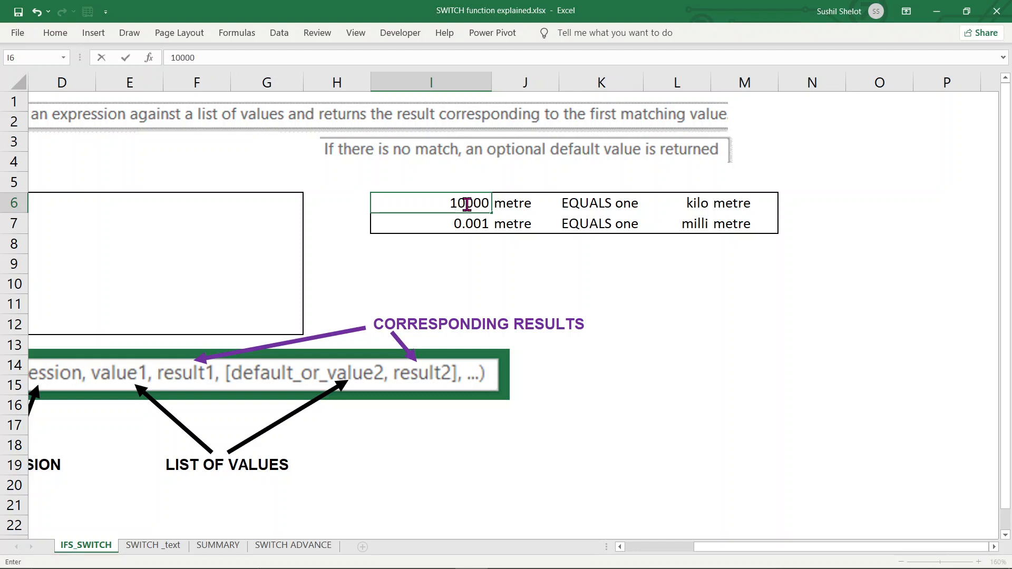
key("Return")
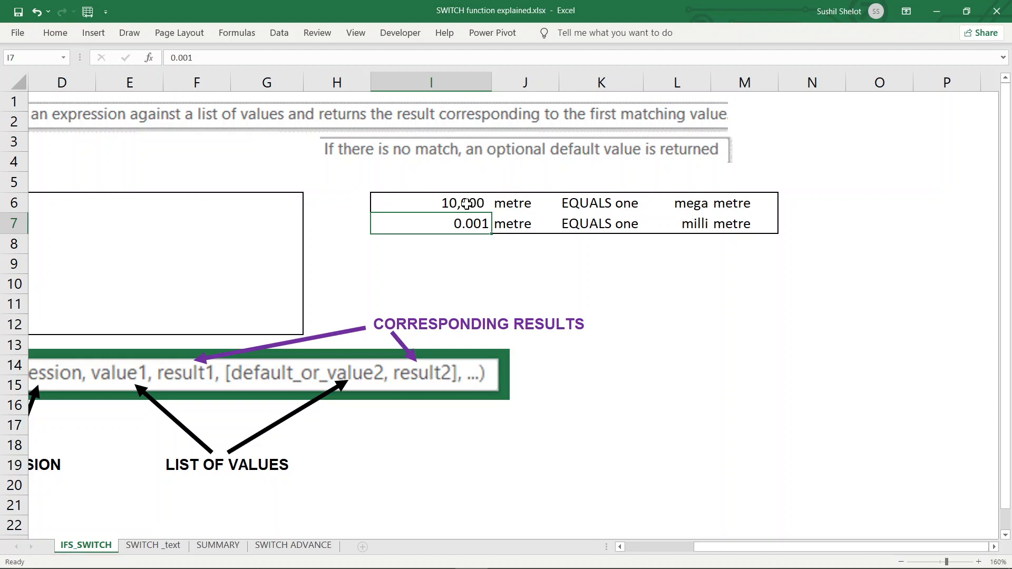
Set the metre amount in cell I6 to 100000.
left_click(466, 204)
type("100")
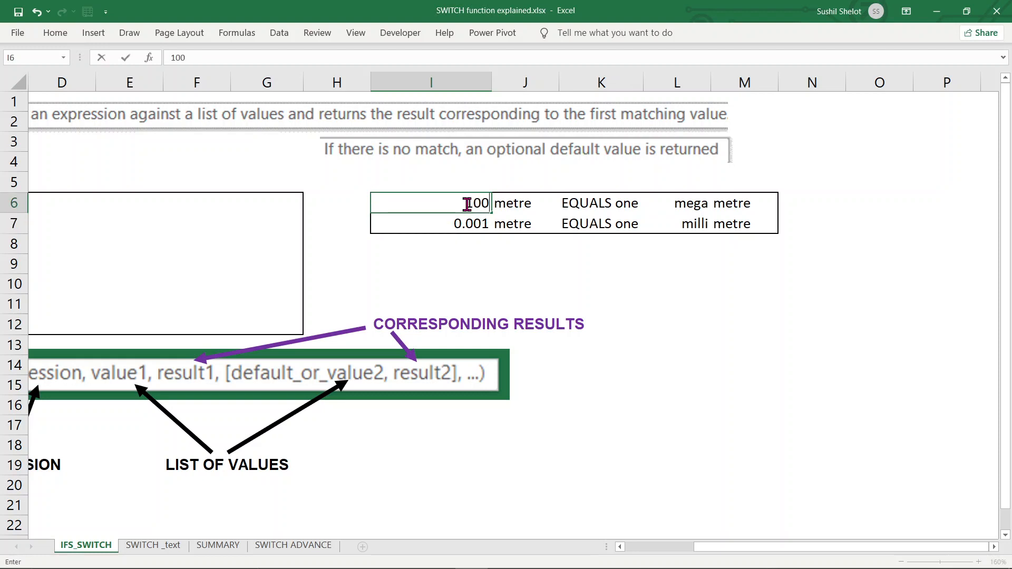
type("000")
key("Return")
Set the metre amount in cell I6 to 1000000.
left_click(466, 204)
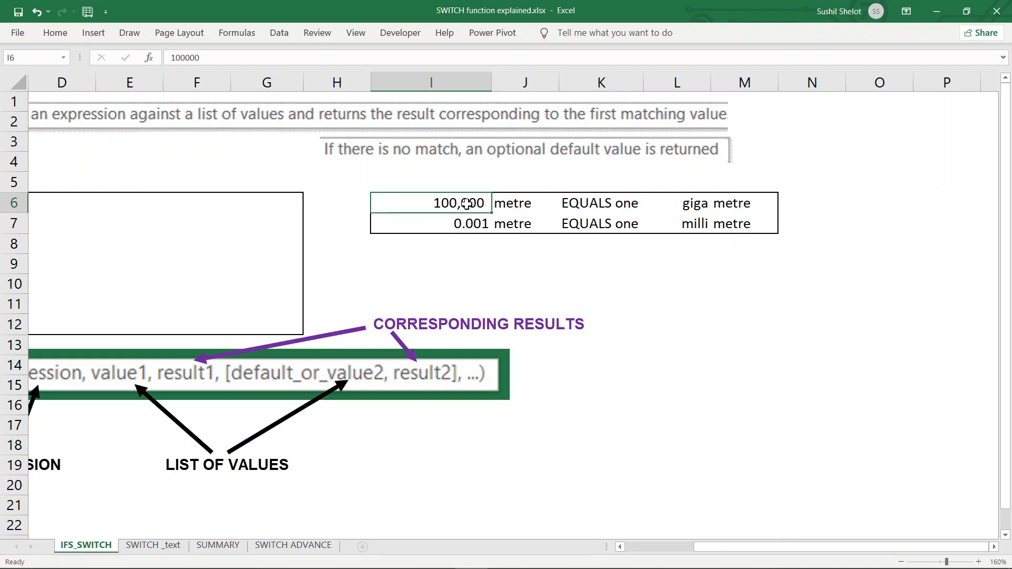
type("1000")
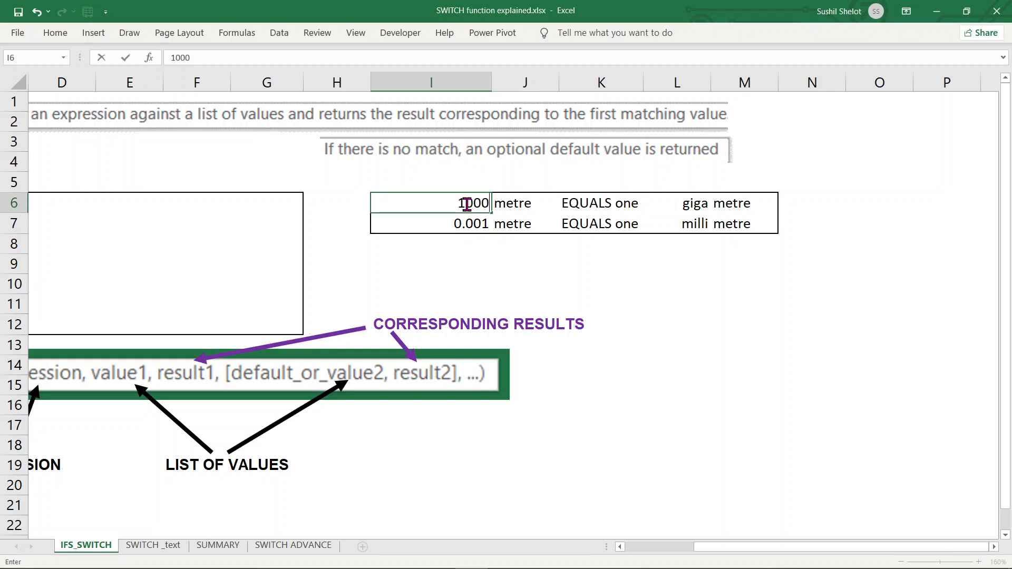
type("000")
key("ctrl+Return")
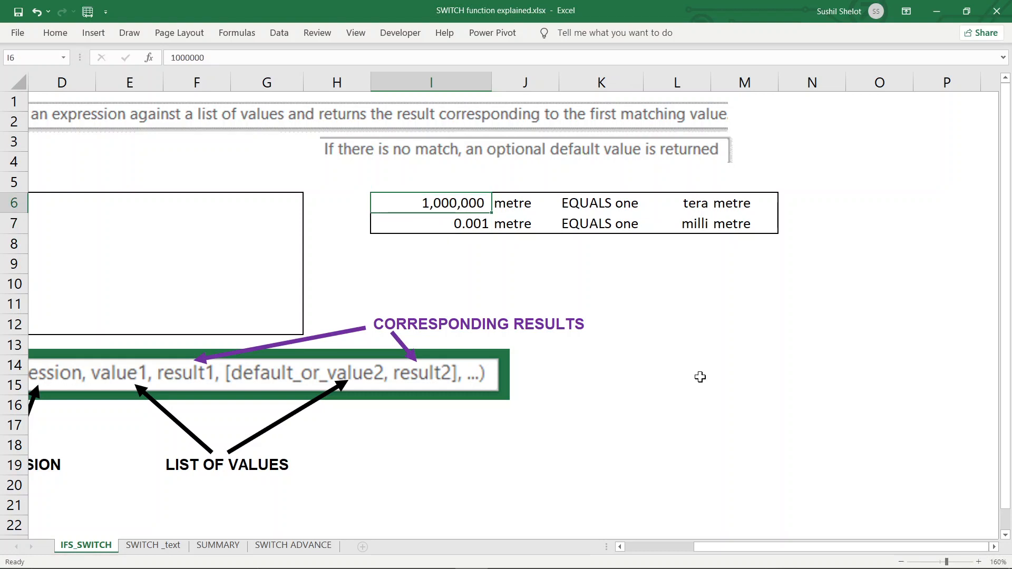
Set the metre amount in cell I6 to 10000000.
type("10,000,0")
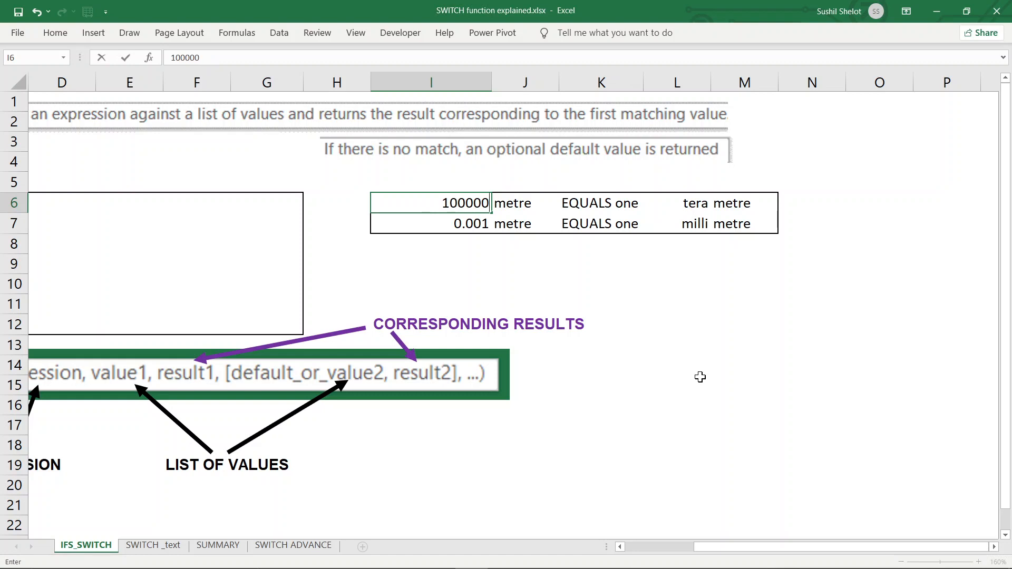
type("000")
key("Return")
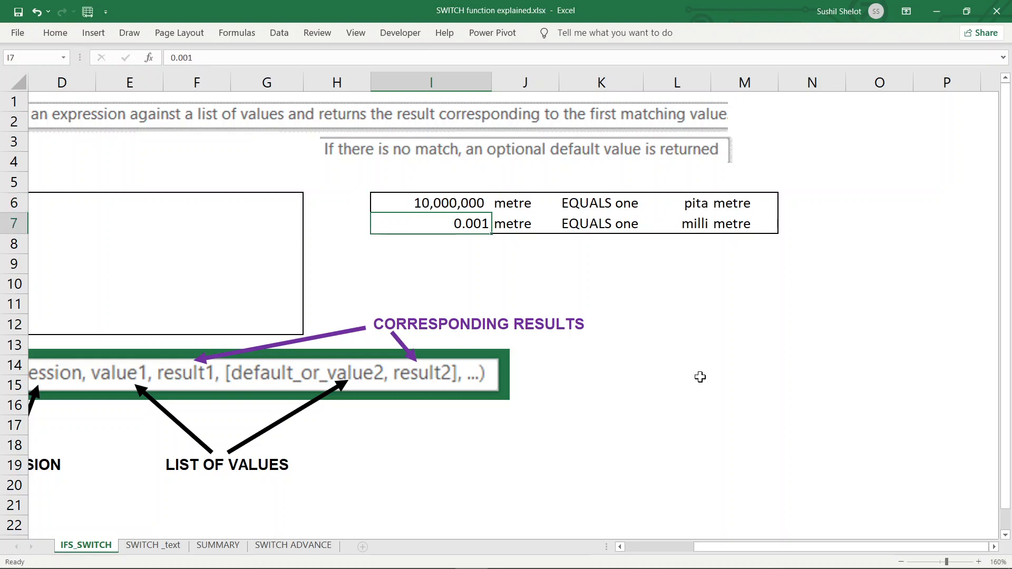
left_click(470, 203)
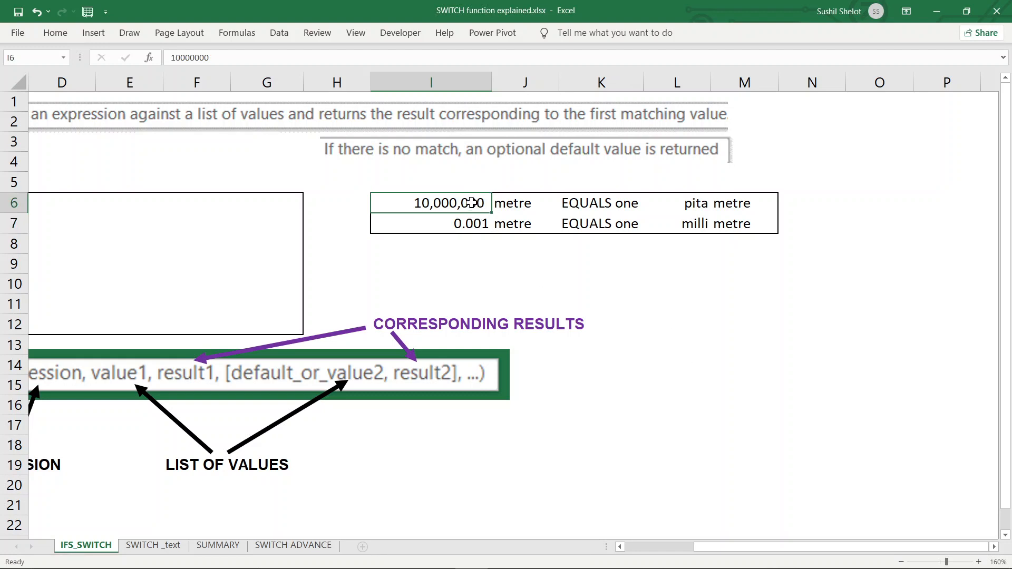
type("10000000")
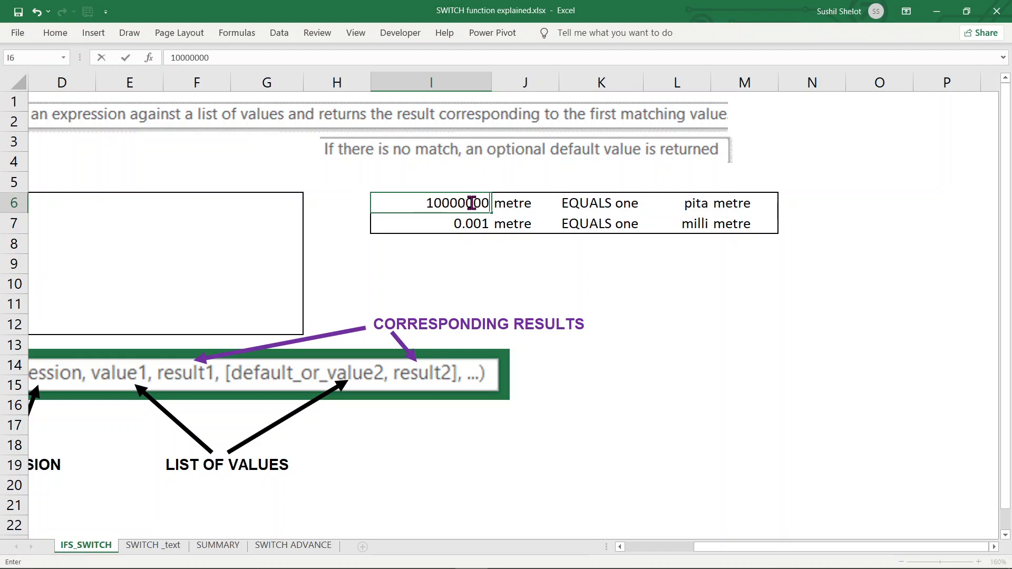
key("Return")
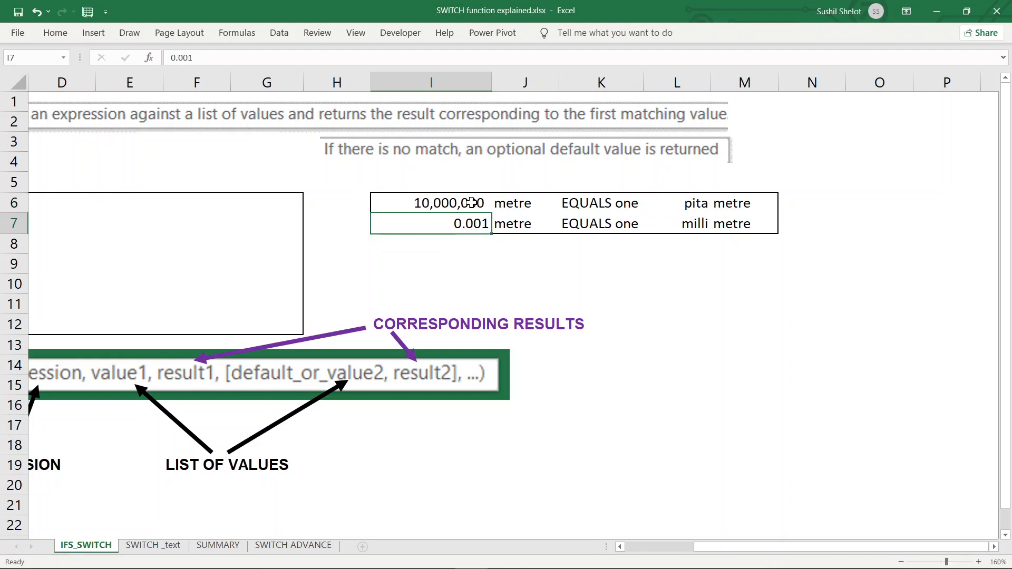
Add another zero to the amount in cell I6, making it 100000000, and widen column L to fit its text.
left_click(471, 203)
double_click(483, 202)
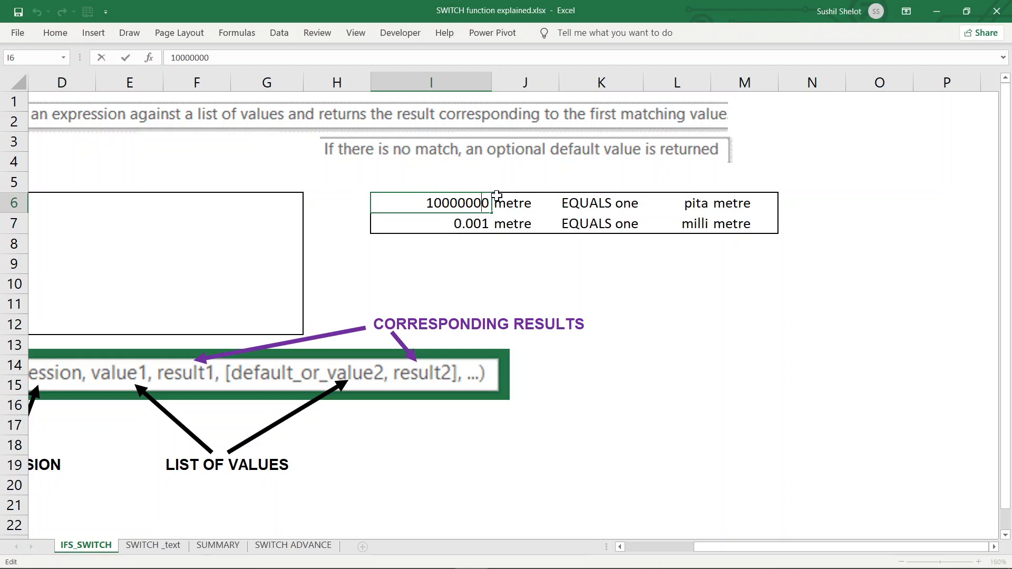
type("0")
key("Return")
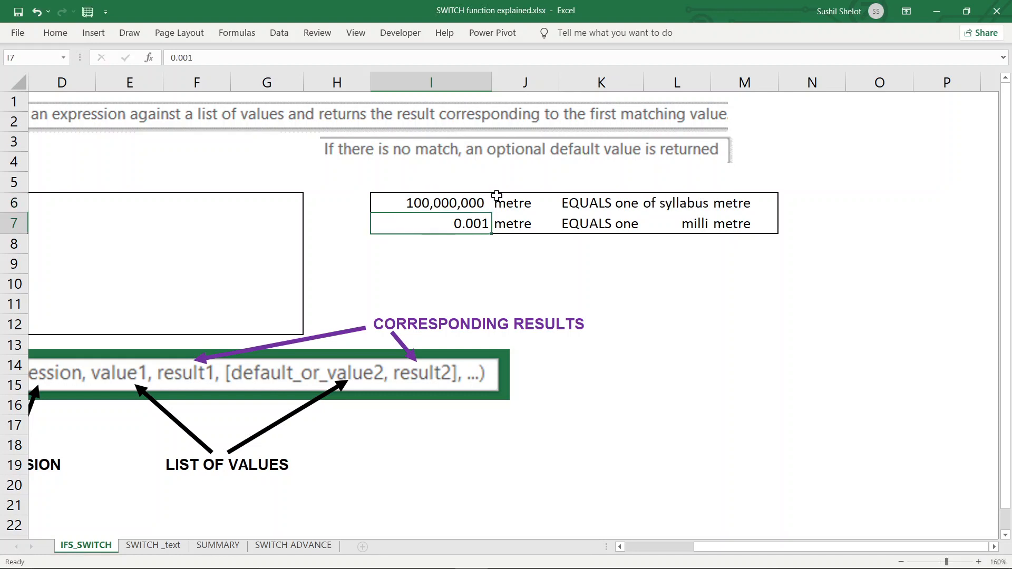
left_click_drag(711, 84, 763, 92)
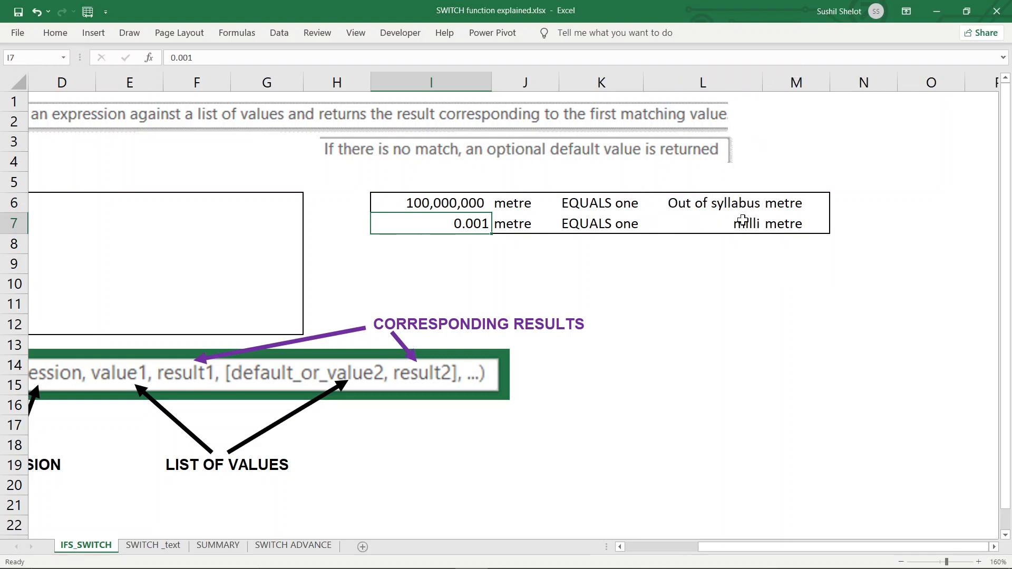
Examine the SWITCH formula in cell L6, marking its LEN(I6) expression, value-result pairs and "Out of syllabus" default on screen.
left_click(698, 205)
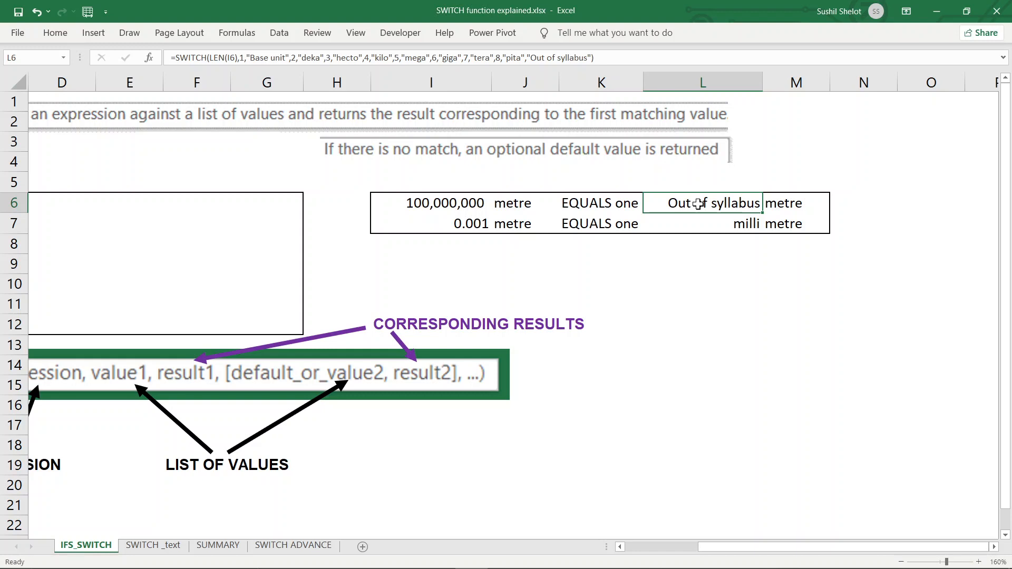
key("ctrl+2")
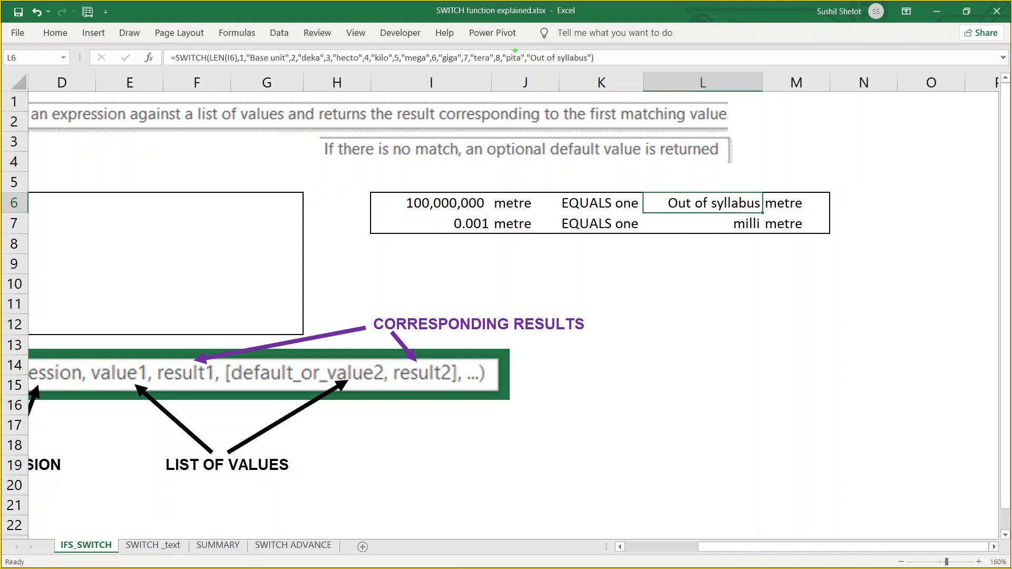
left_click_drag(516, 51, 535, 53)
mouse_move(529, 52)
left_mouse_down()
mouse_move(600, 69)
mouse_move(591, 66)
left_mouse_up()
key("r")
left_click_drag(210, 47, 227, 61)
left_click_drag(210, 49, 245, 69)
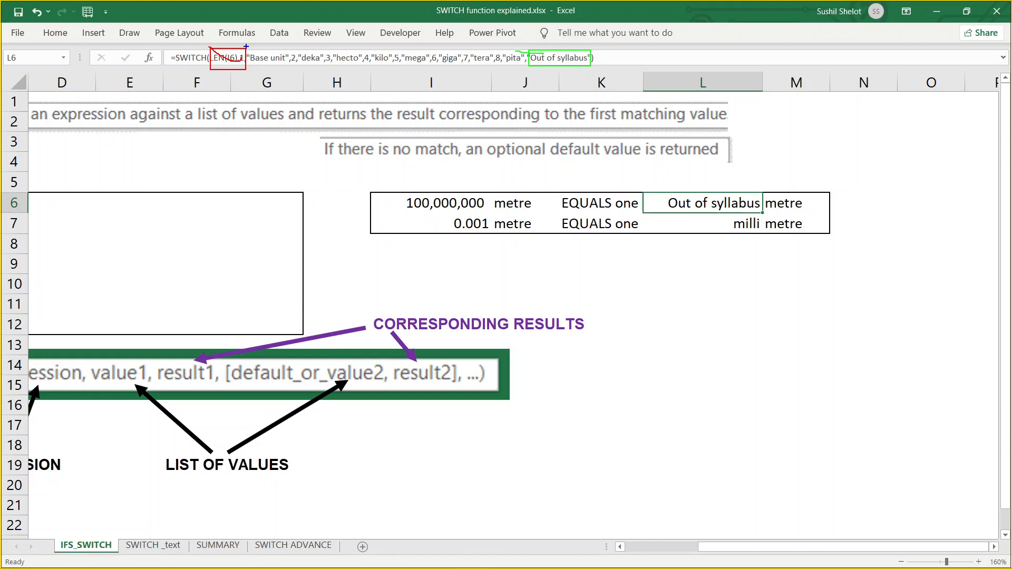
left_click_drag(246, 47, 528, 67)
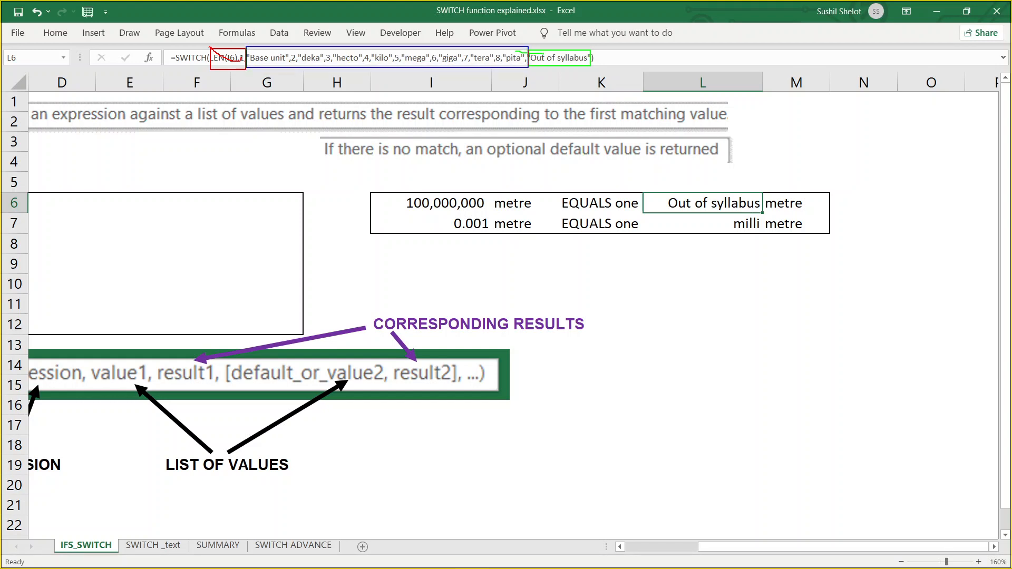
mouse_move(601, 58)
left_mouse_down()
mouse_move(642, 45)
mouse_move(616, 59)
left_mouse_up()
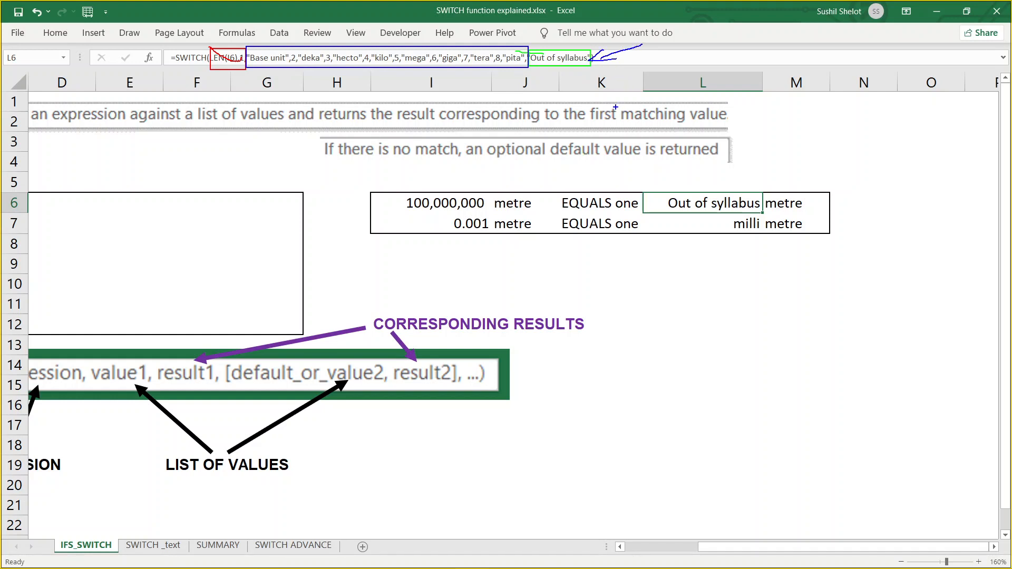
mouse_move(756, 184)
left_mouse_down()
mouse_move(644, 193)
mouse_move(721, 215)
mouse_move(765, 203)
left_mouse_up()
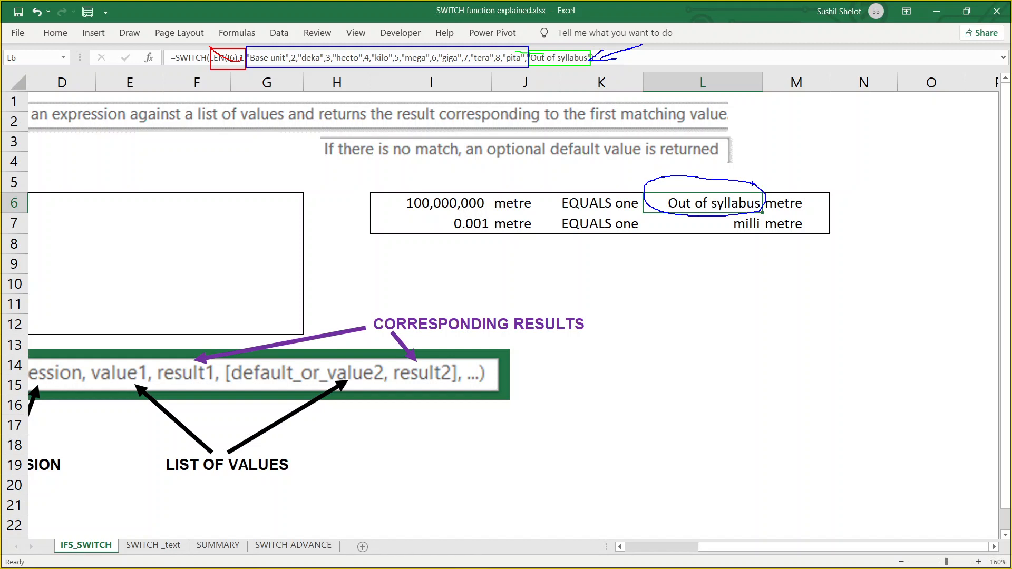
key("Escape")
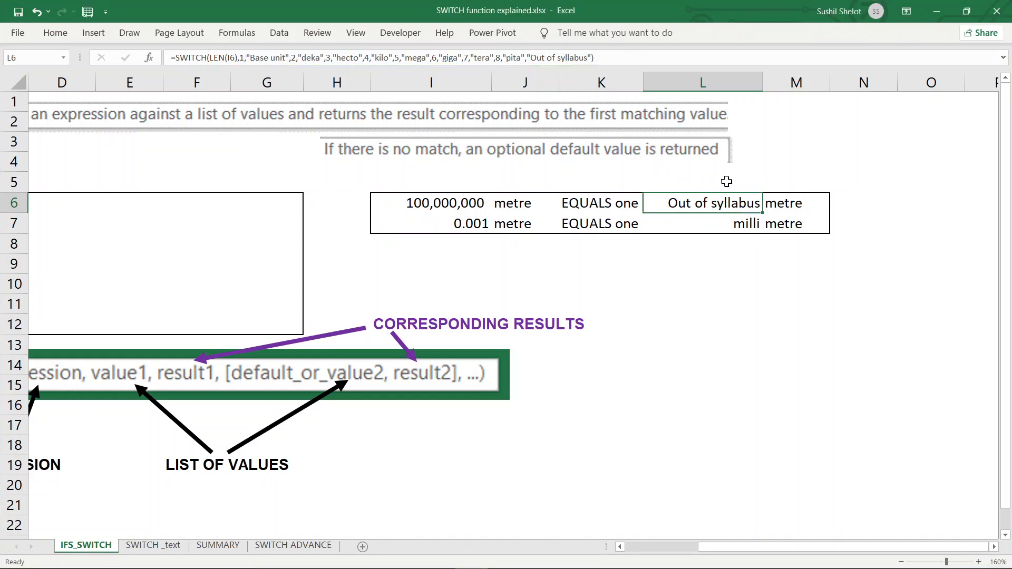
Set the amount in cell I6 to 10 and check the prefix formula in cell L6.
left_click(442, 206)
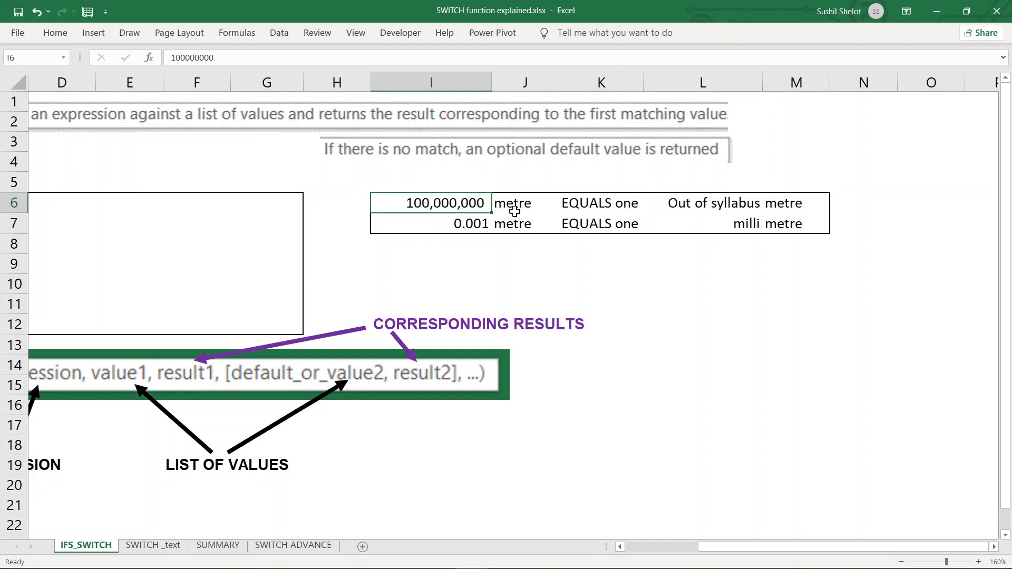
type("10")
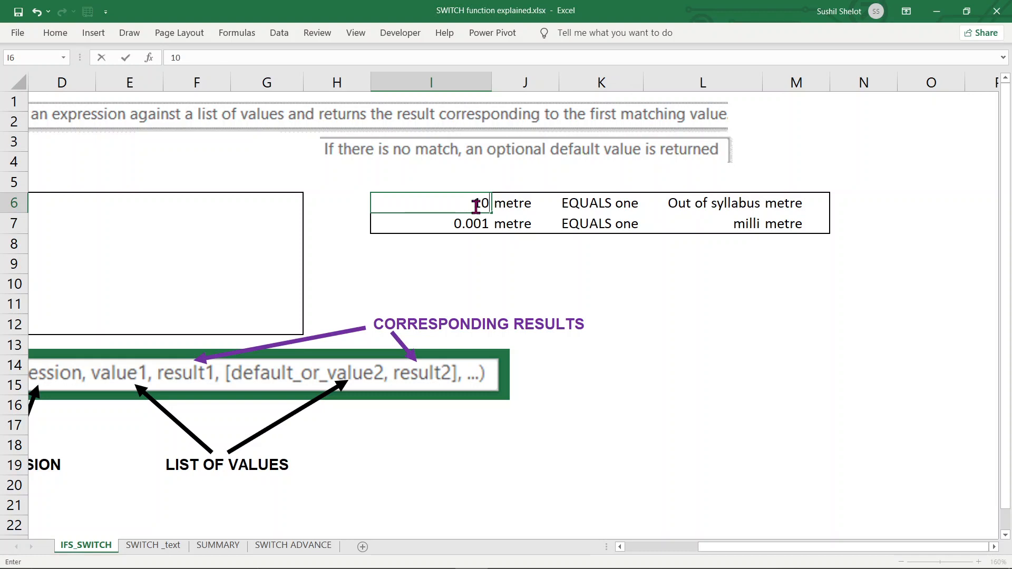
key("Return")
left_click(749, 207)
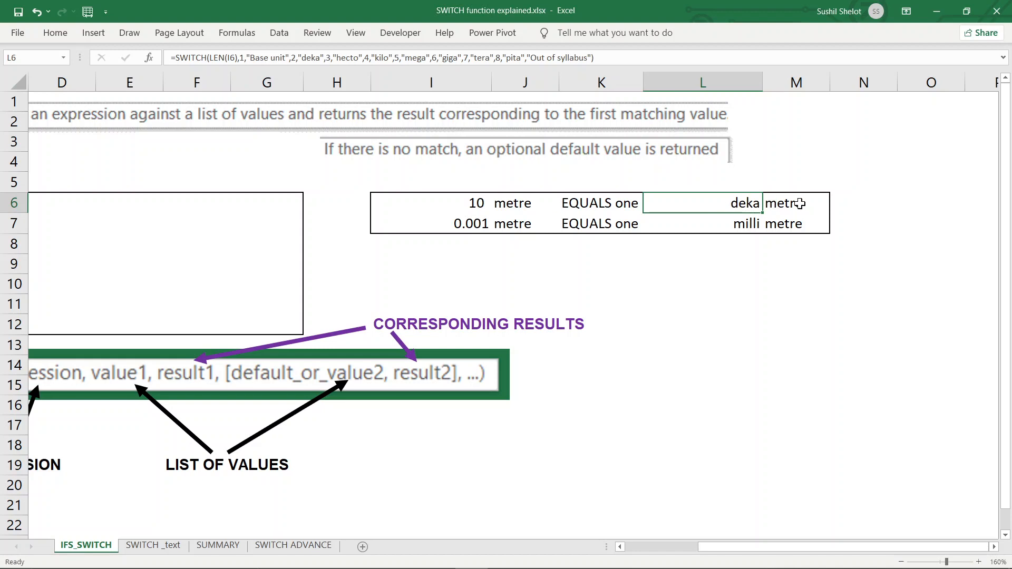
Set the amount in cell I7 to 0.1 and compare the SWITCH formulas in cells L6 and L7.
left_click(475, 228)
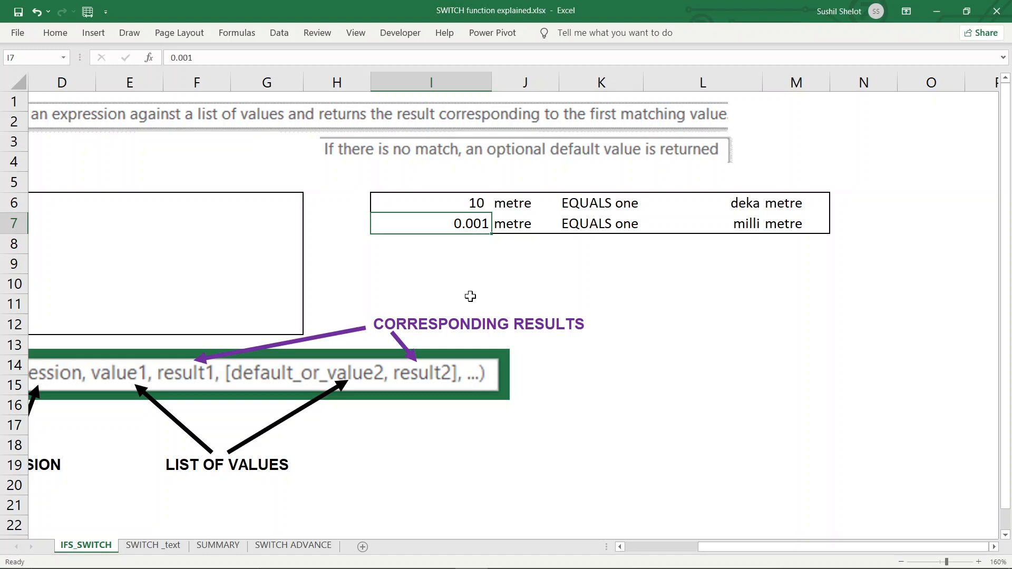
type("0.")
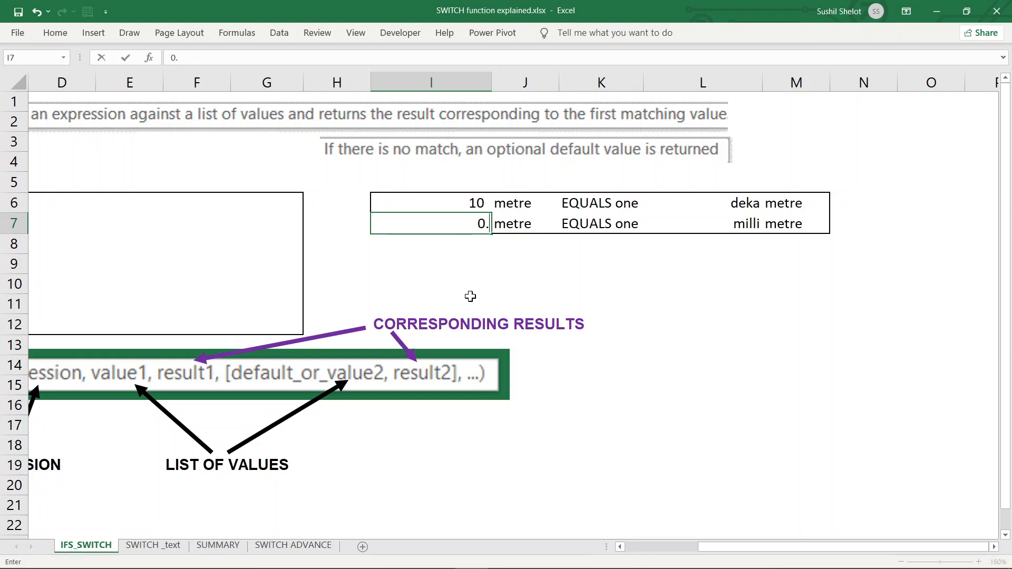
type("1")
key("Return")
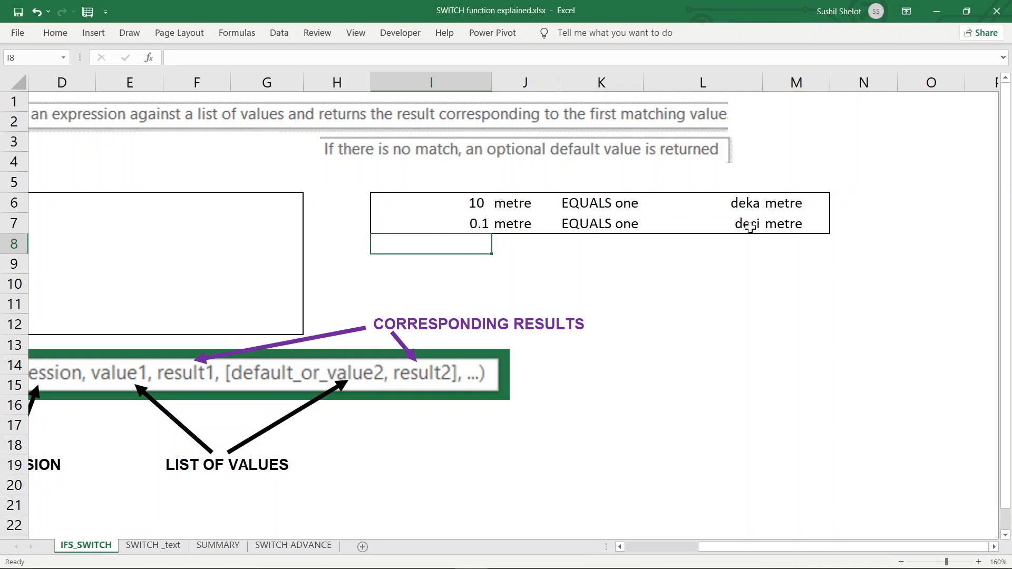
left_click(748, 207)
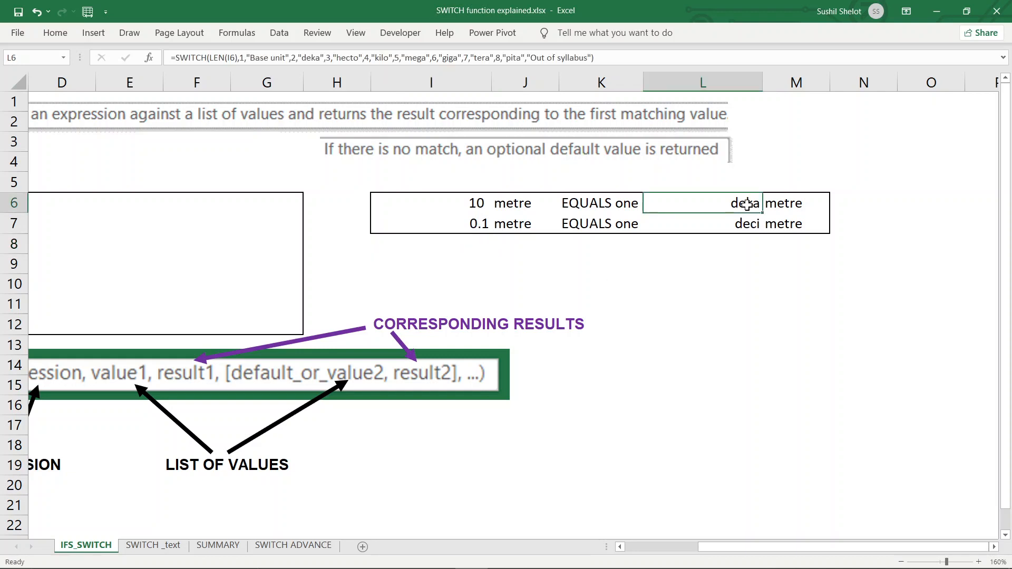
left_click(748, 226)
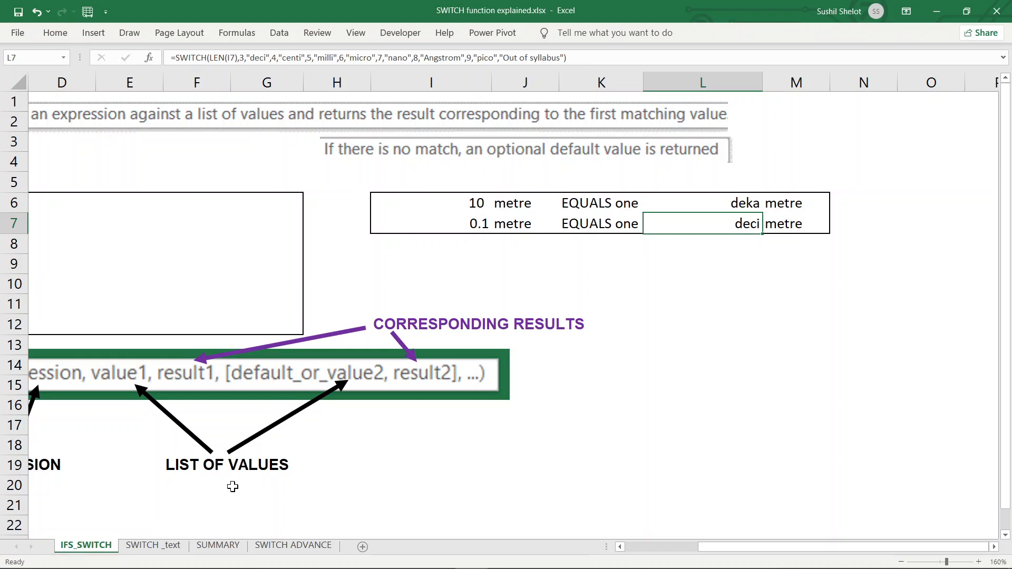
Open the SWITCH _text sheet and examine the gender table's headers and the SWITCH formula in cell G3.
left_click(176, 545)
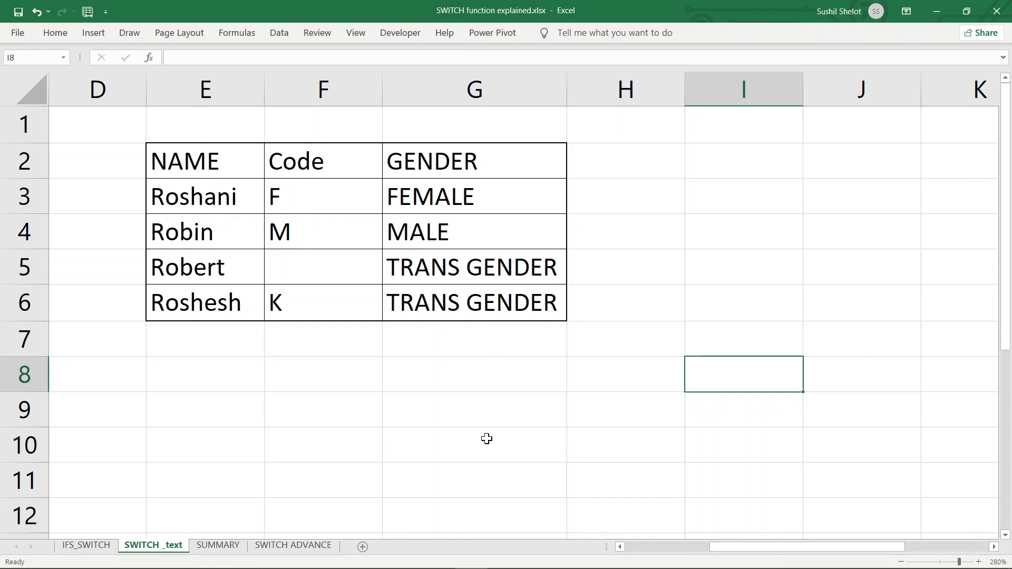
left_click(215, 162)
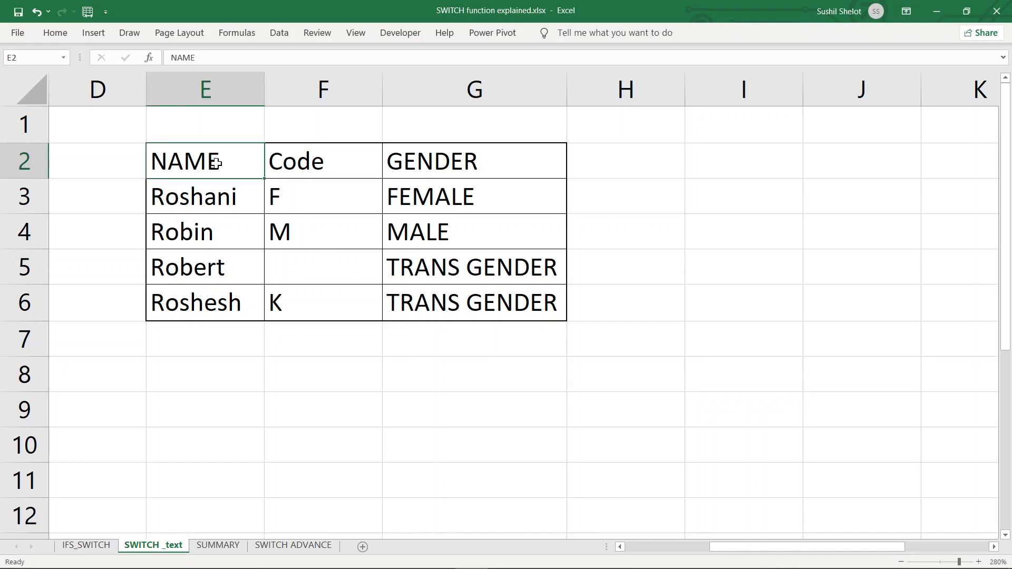
left_click(291, 157)
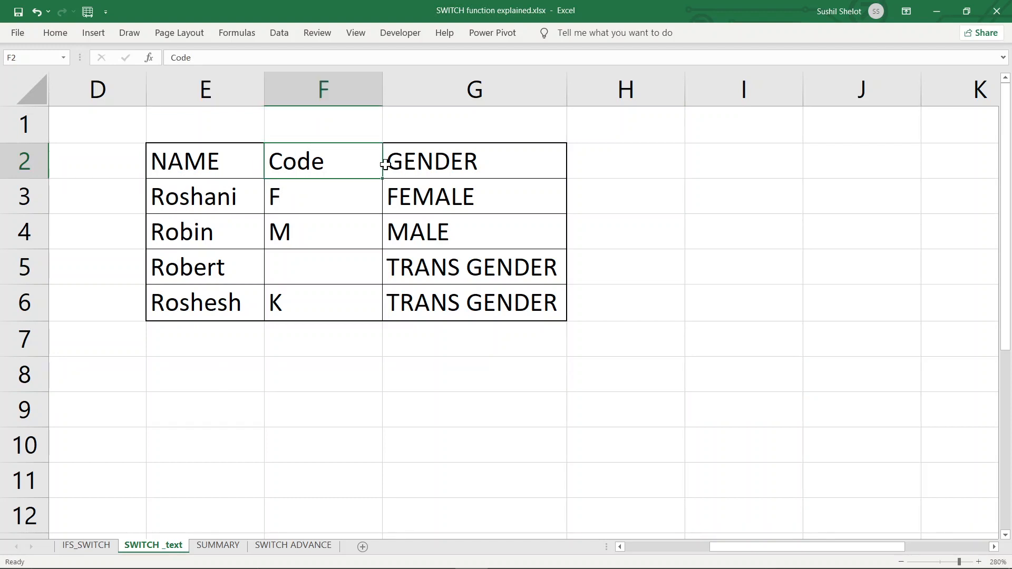
left_click(419, 168)
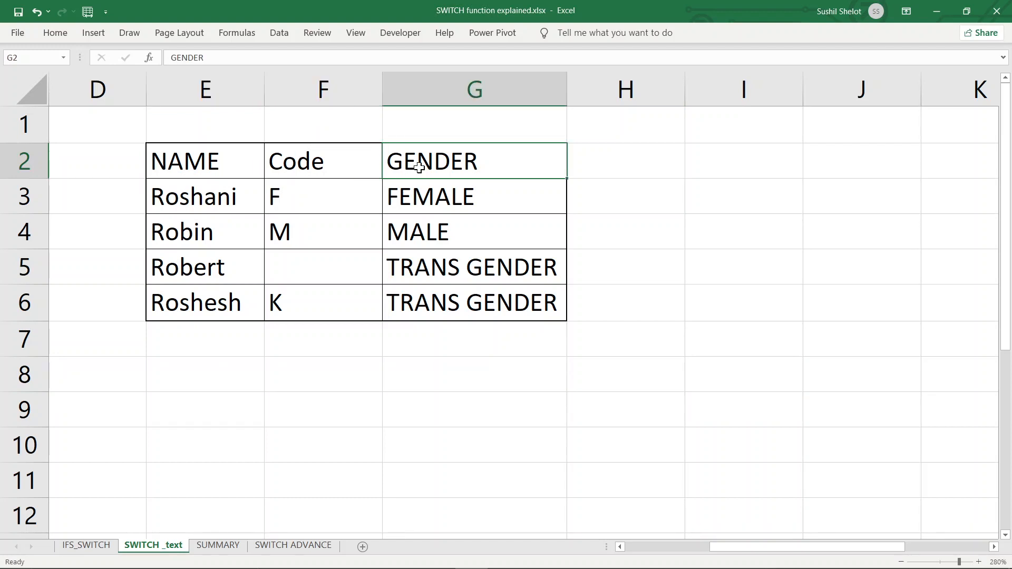
left_click(417, 197)
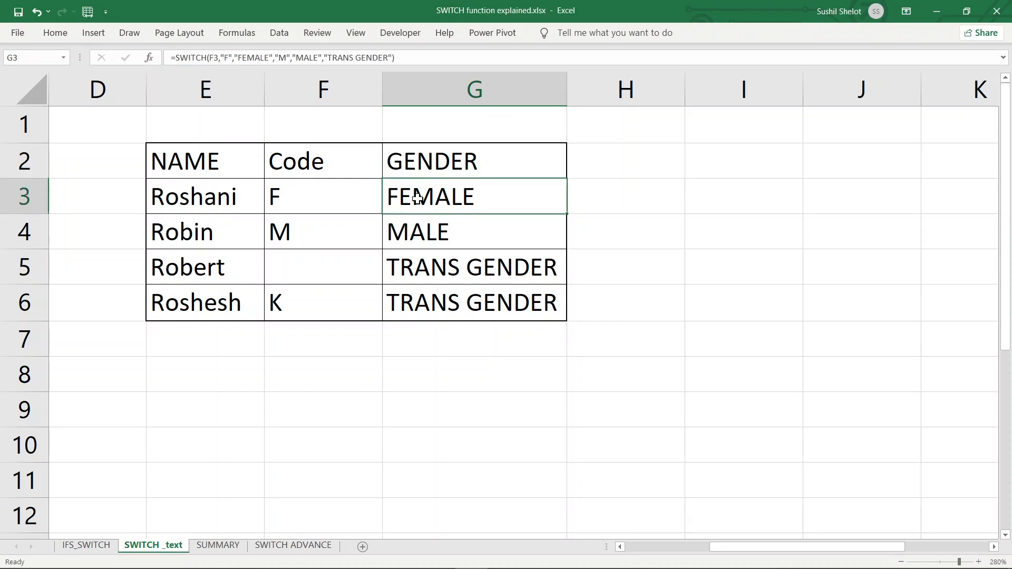
double_click(418, 197)
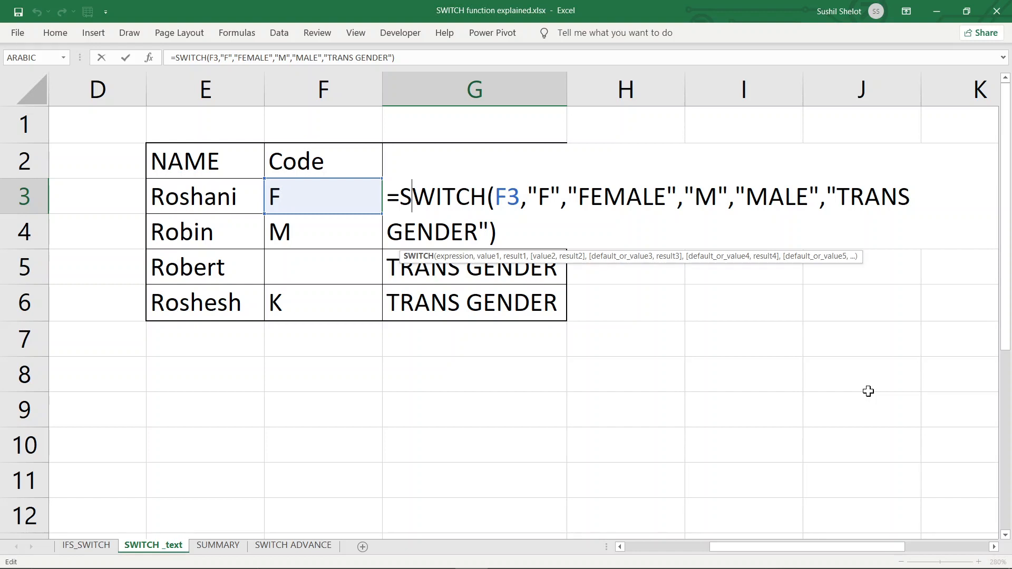
Change the code in cell F6 to L and check the SWITCH formula in cell G6.
left_click(340, 304)
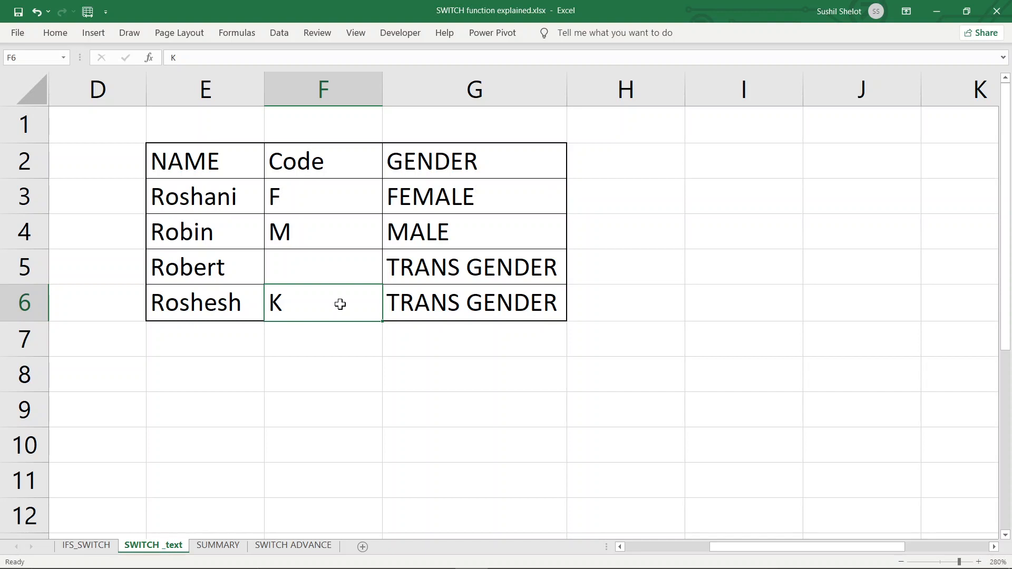
type("L")
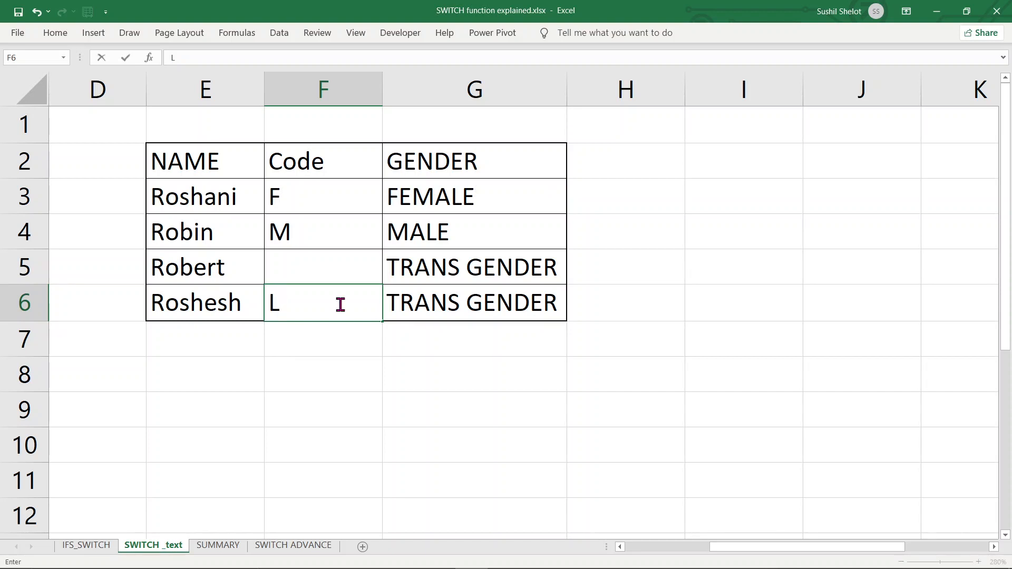
key("Return")
left_click(427, 300)
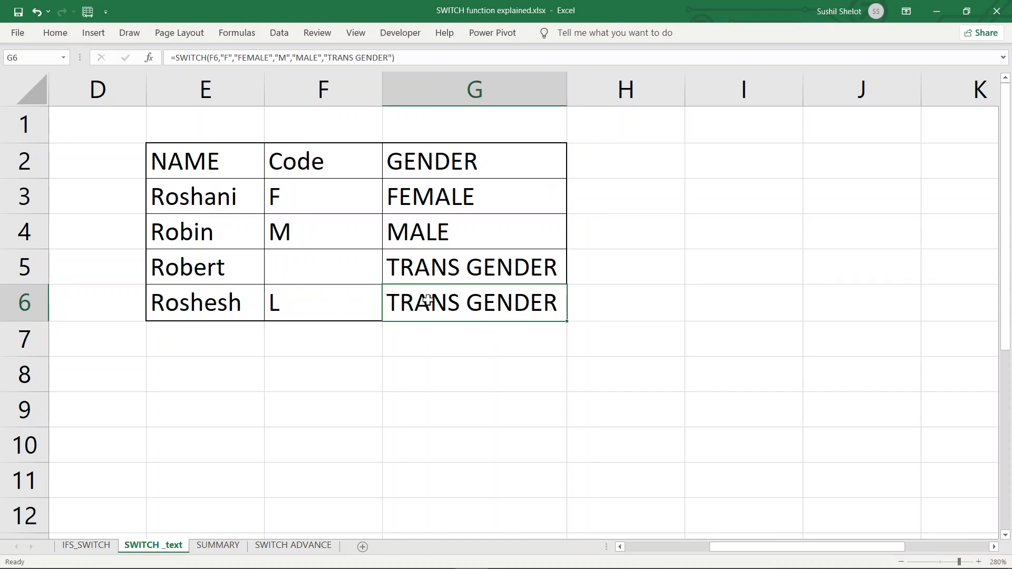
Set the code in cell F6 to M.
left_click(347, 307)
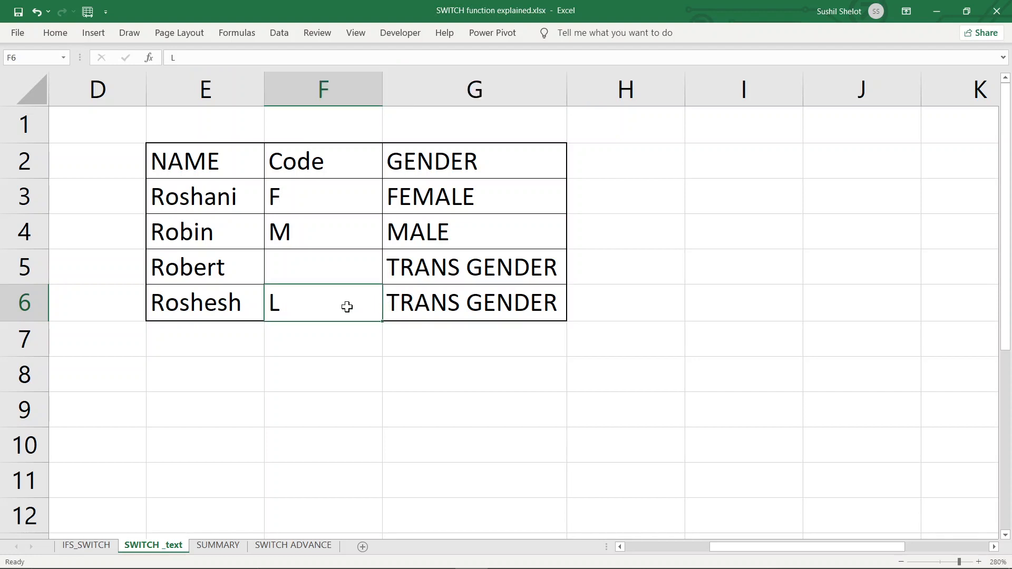
type("M")
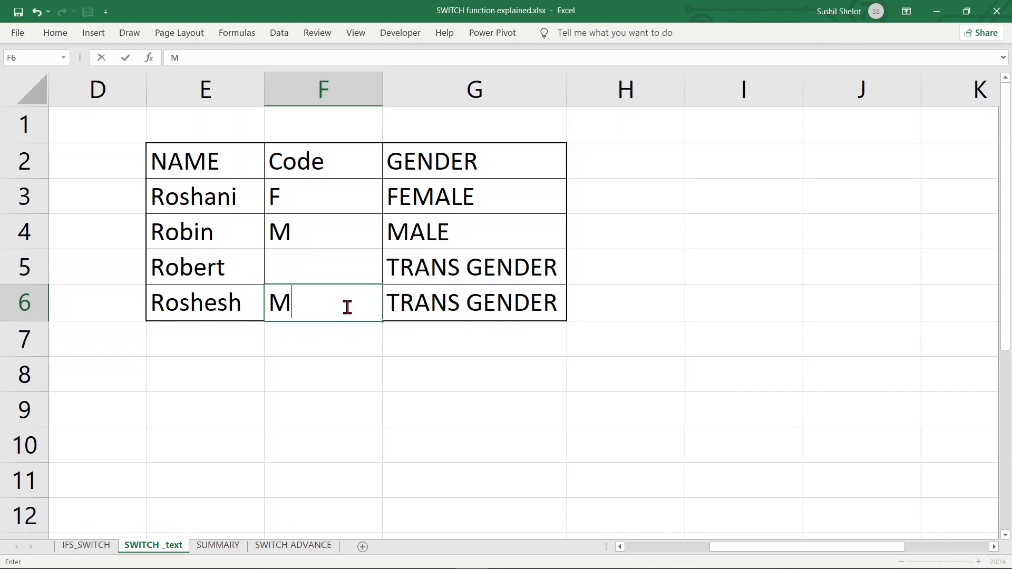
key("Return")
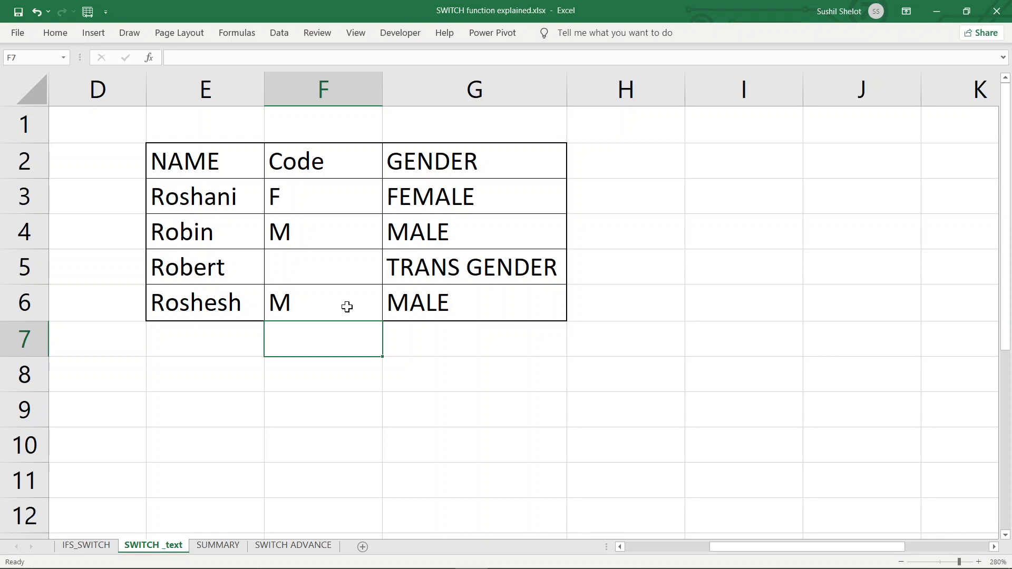
Examine the shapes table in B2:C6, its Area header and the SWITCH formula for Circle in cell C3.
left_click_drag(742, 551, 632, 564)
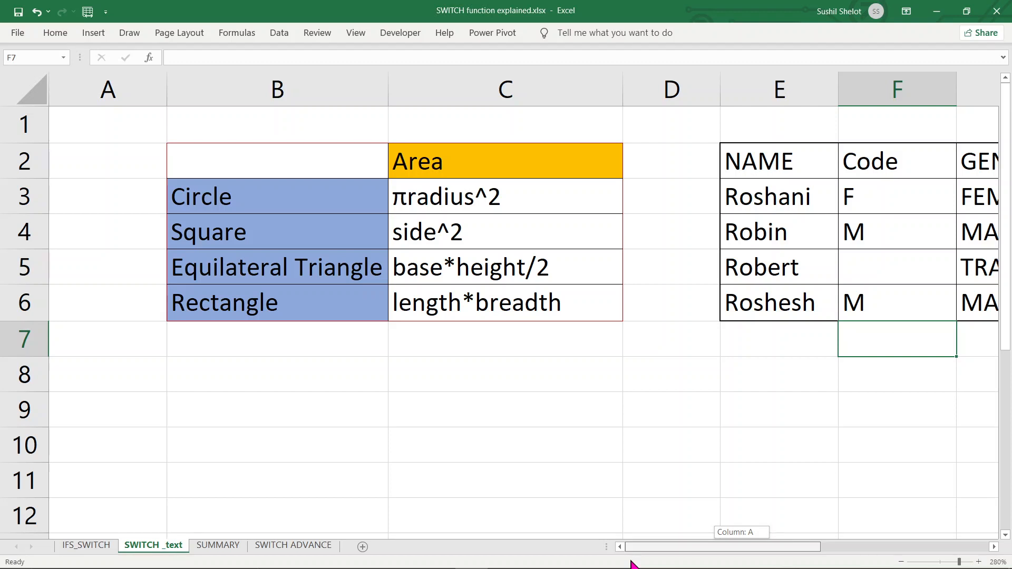
left_click_drag(632, 563, 632, 563)
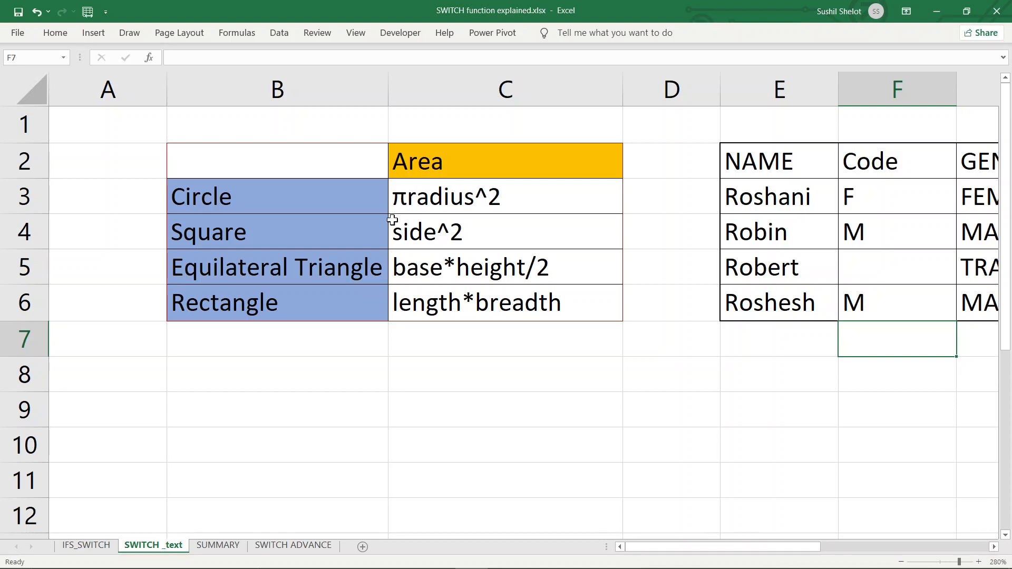
left_click_drag(210, 157, 475, 296)
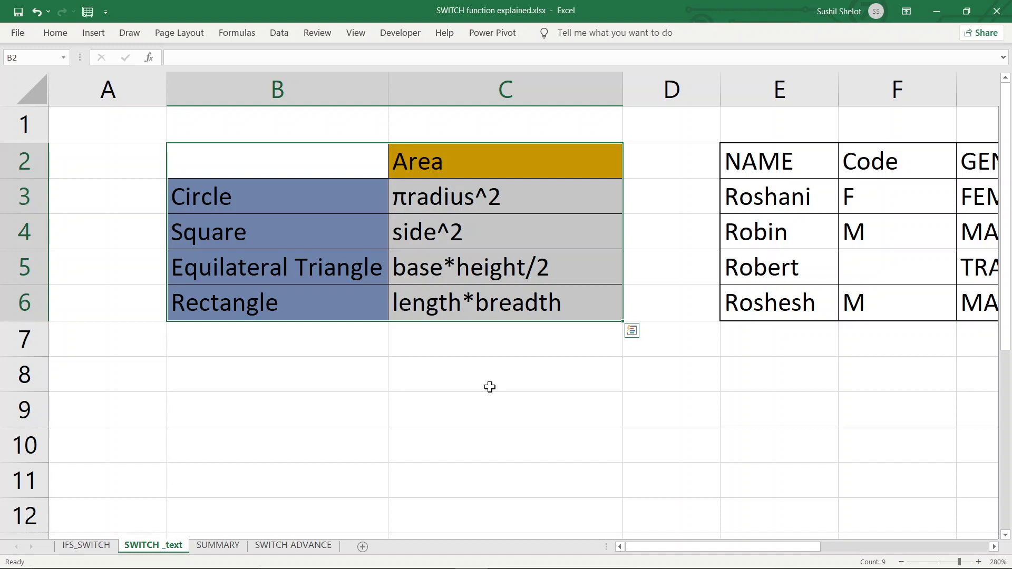
left_click(463, 160)
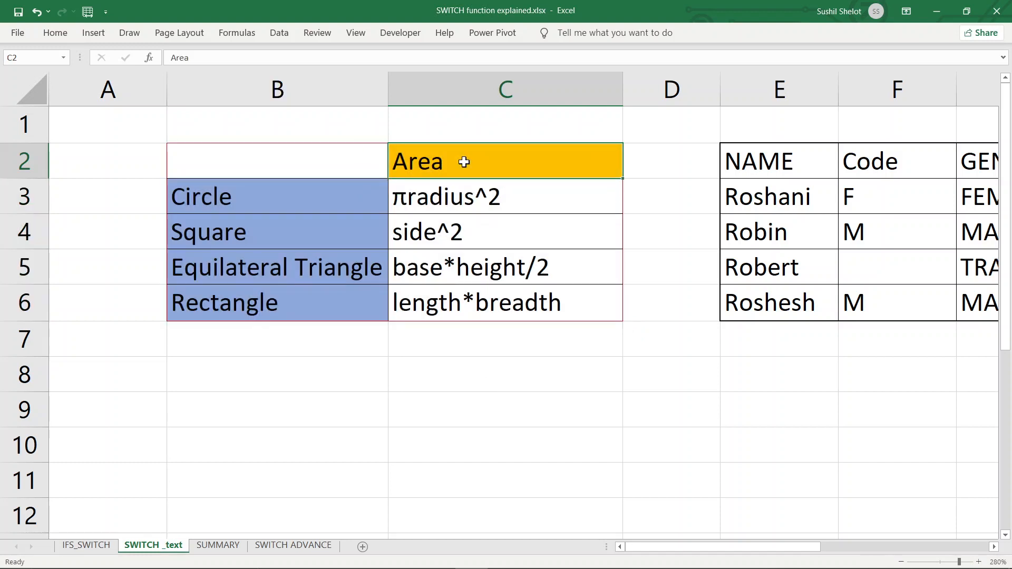
left_click(477, 199)
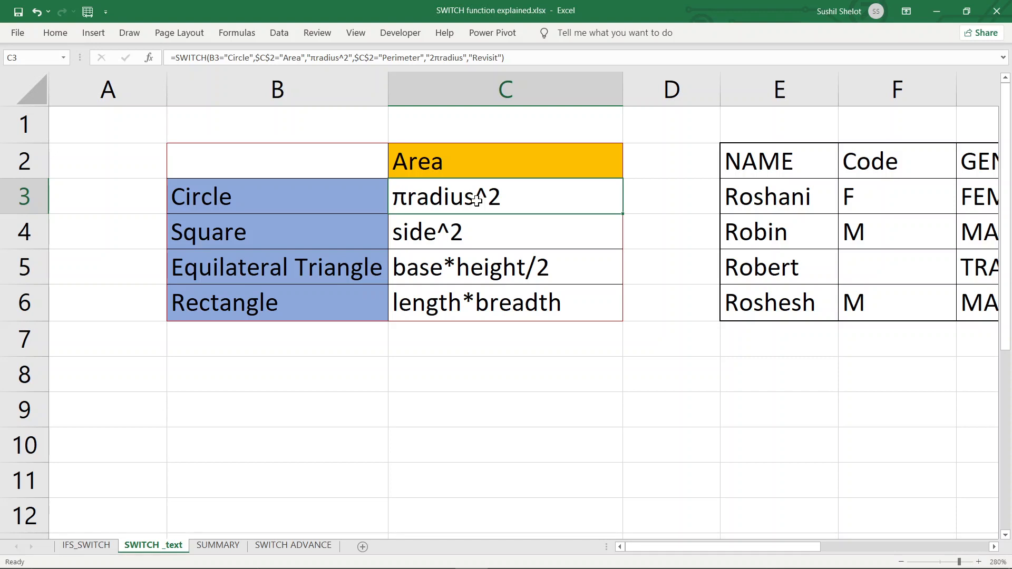
double_click(477, 199)
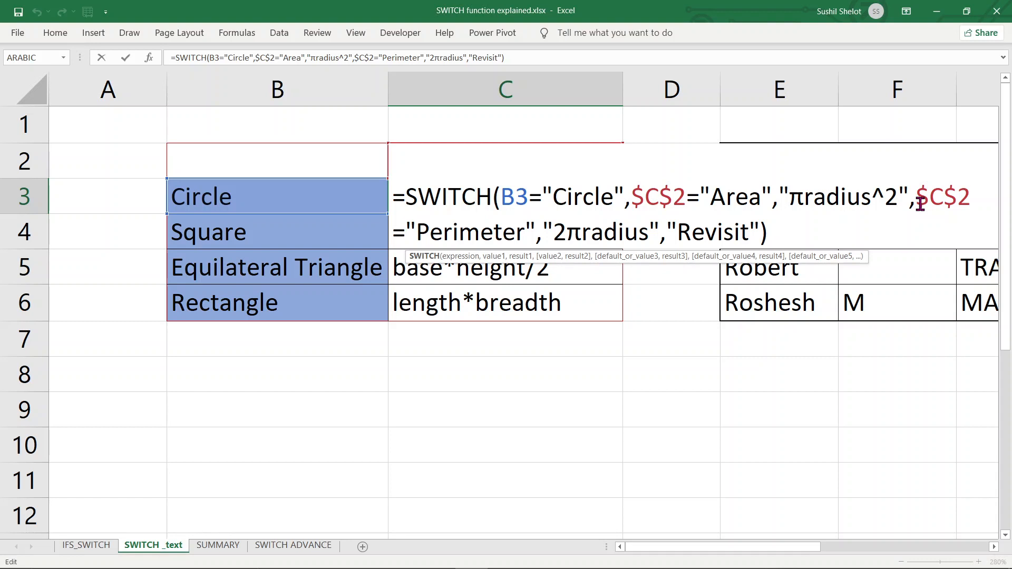
Mark the "Perimeter" value and its "2πradius" result in cell C3's SWITCH formula, leaving the formula as it is.
left_click_drag(525, 233, 428, 235)
left_click(553, 229)
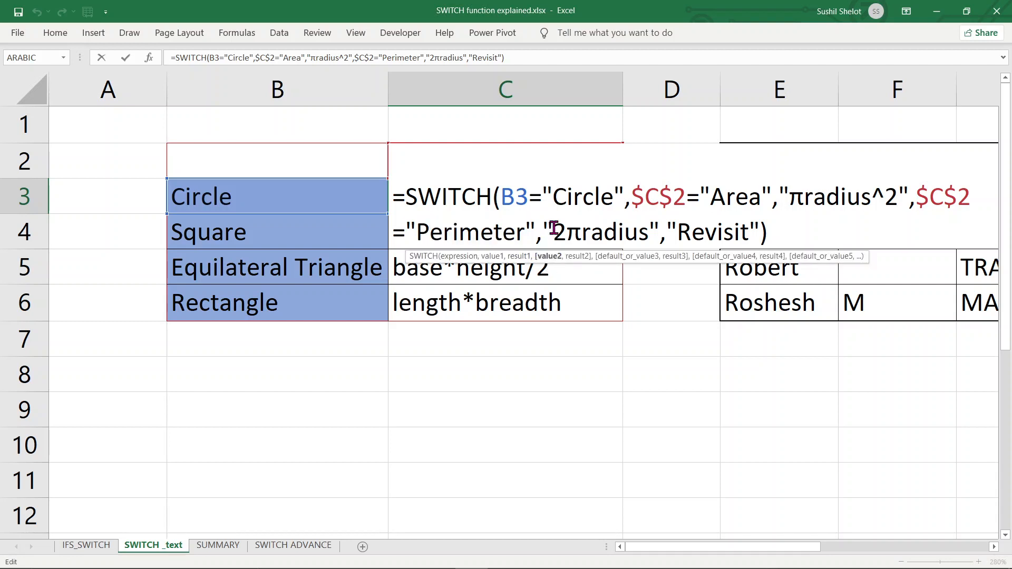
left_click_drag(553, 229, 646, 235)
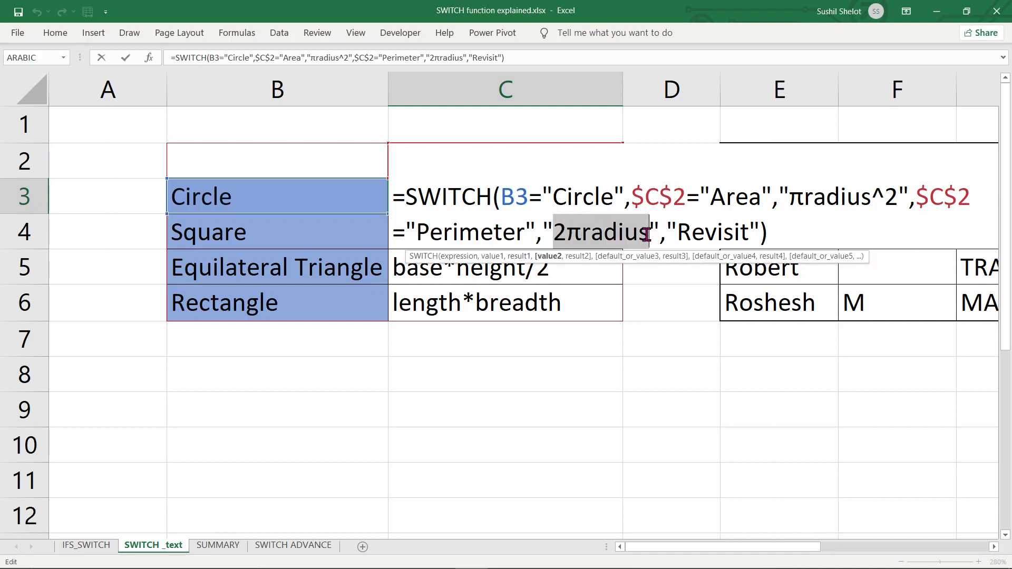
left_click_drag(647, 234, 650, 233)
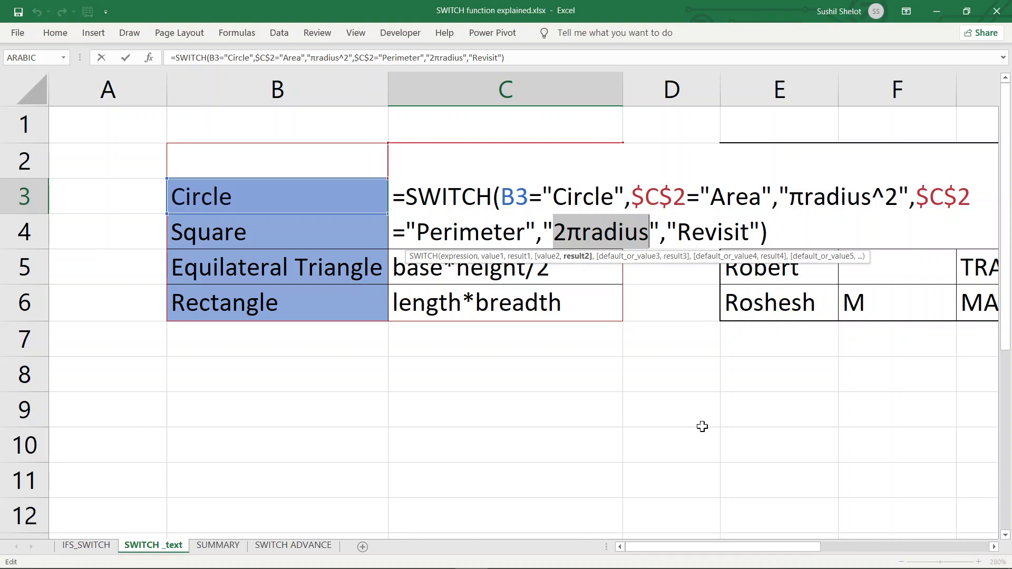
key("ctrl+Return")
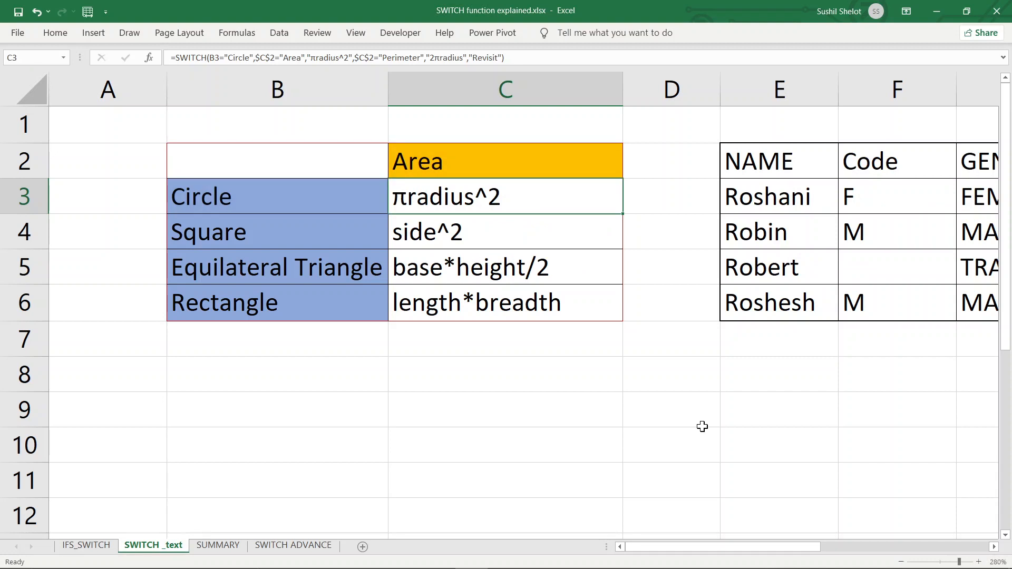
Replace the shapes table's header in cell C2 with Perimeter.
left_click(509, 156)
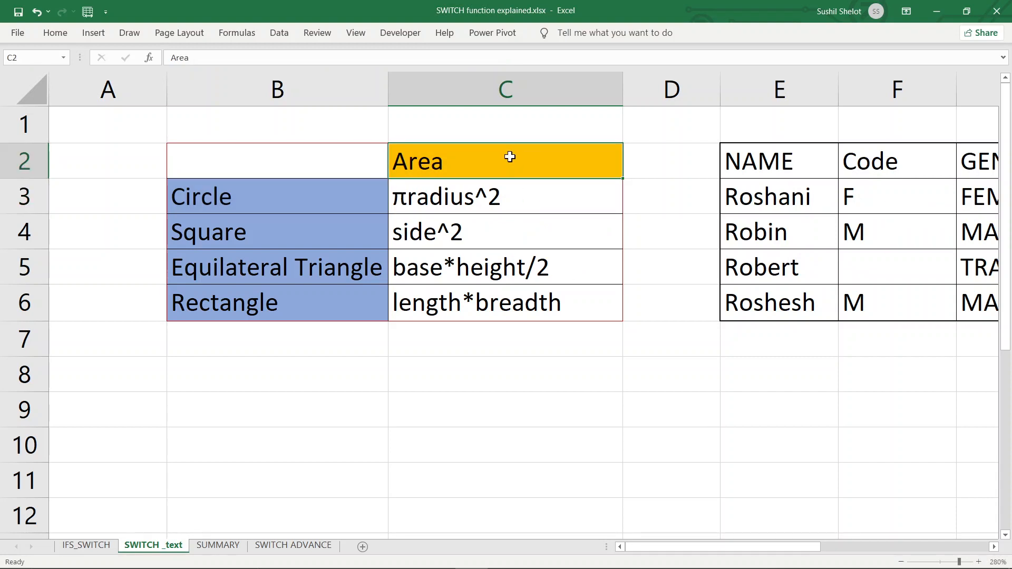
type("Per")
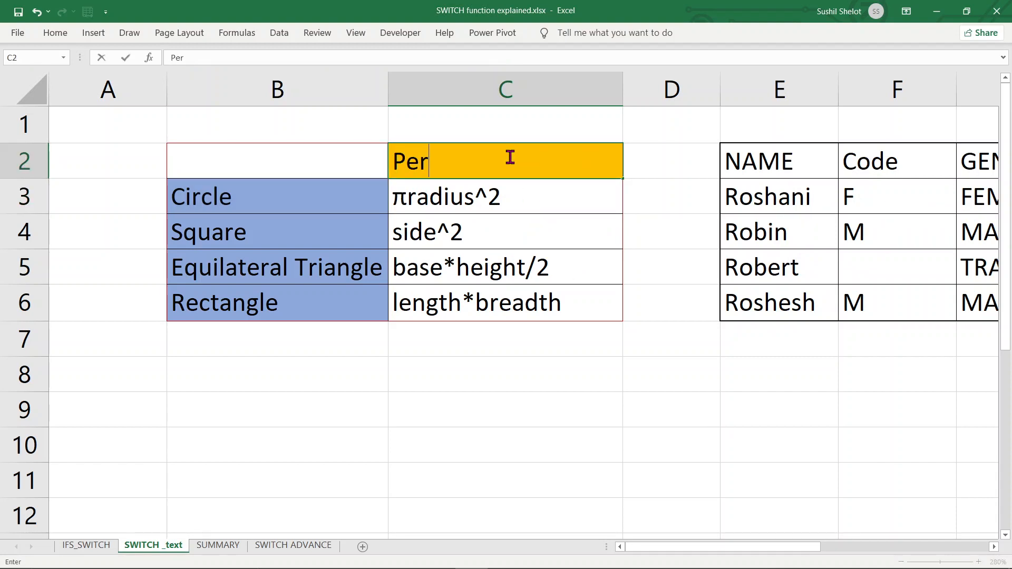
type("imeter")
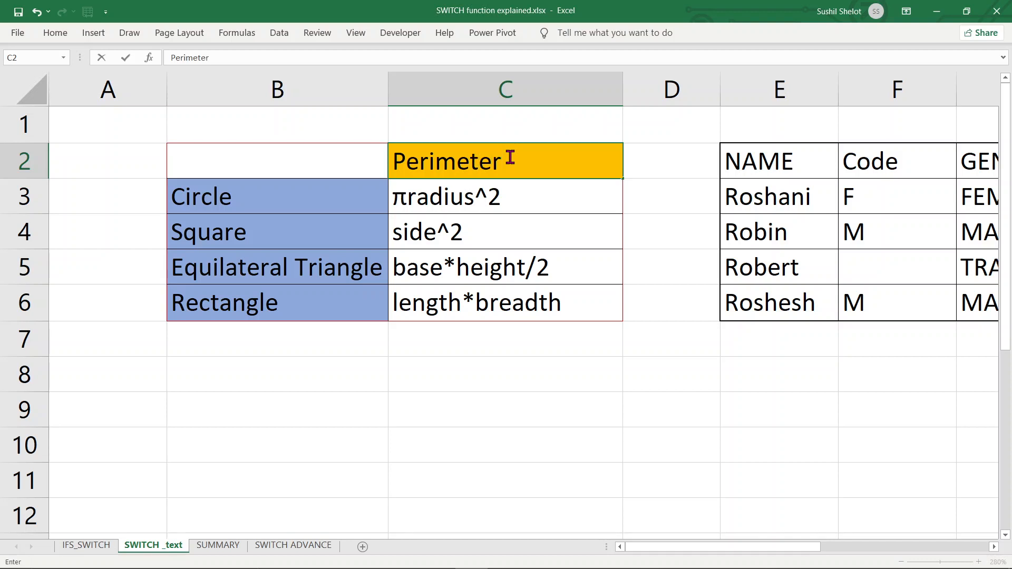
key("Return")
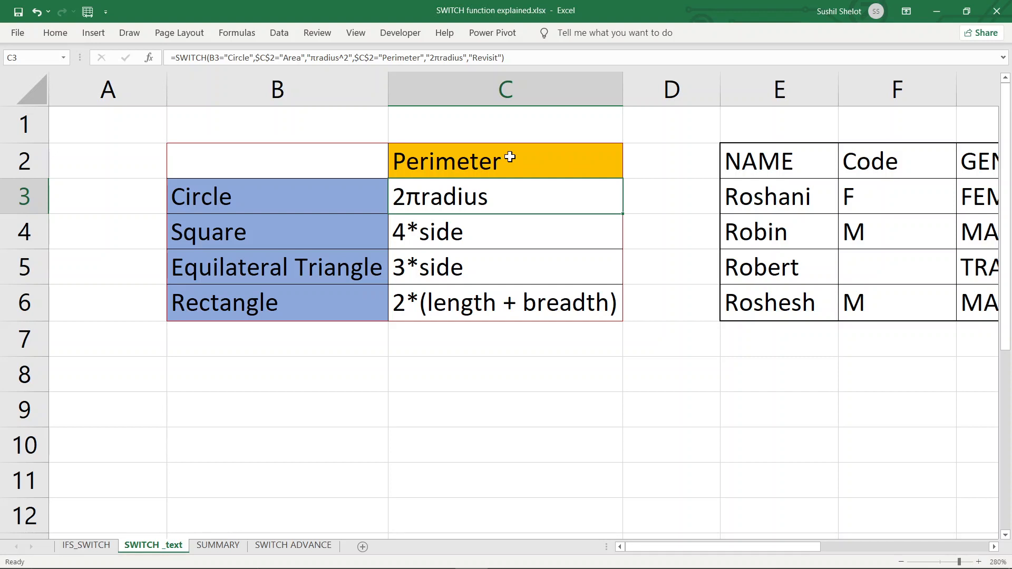
Review the SWITCH formulas for Square, Equilateral Triangle and Rectangle in cells C4, C5 and C6 without altering them.
double_click(495, 235)
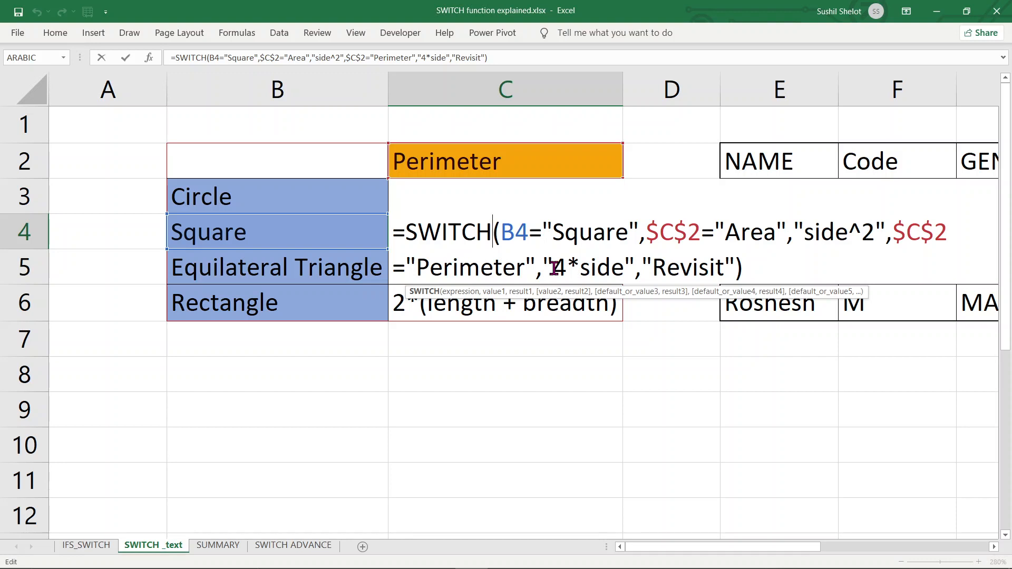
key("ctrl+Return")
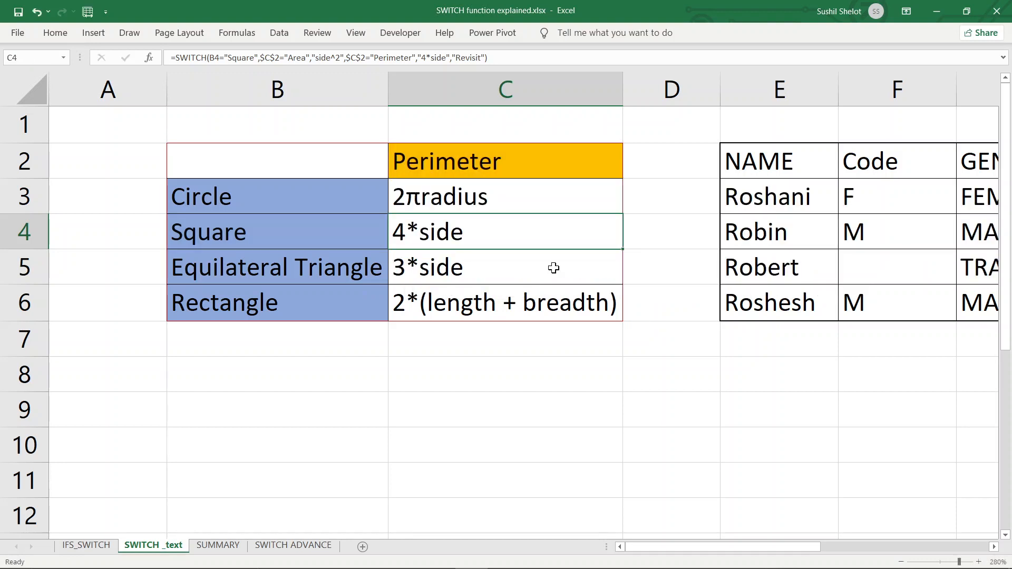
left_click(553, 268)
double_click(552, 268)
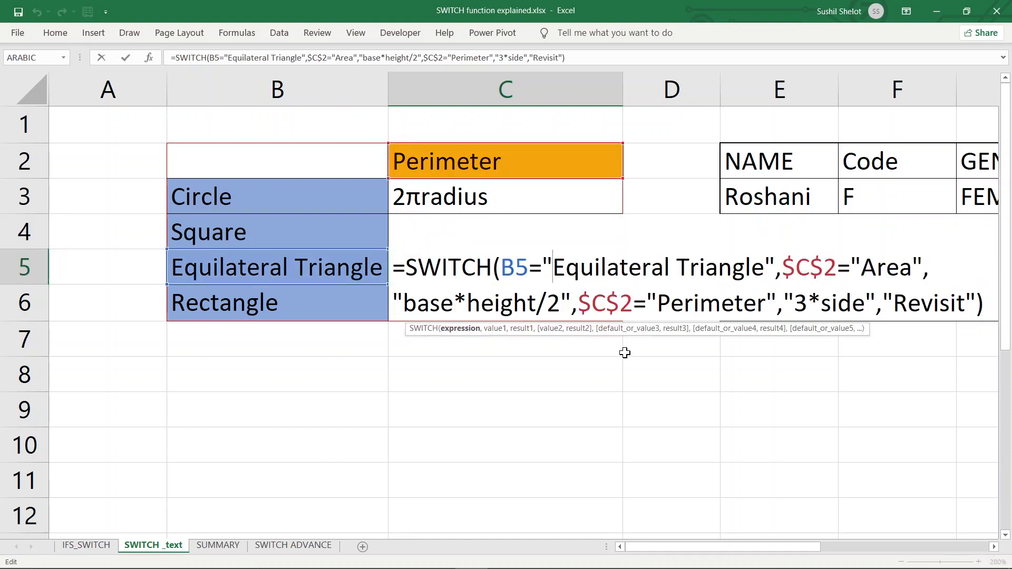
key("ctrl+Return")
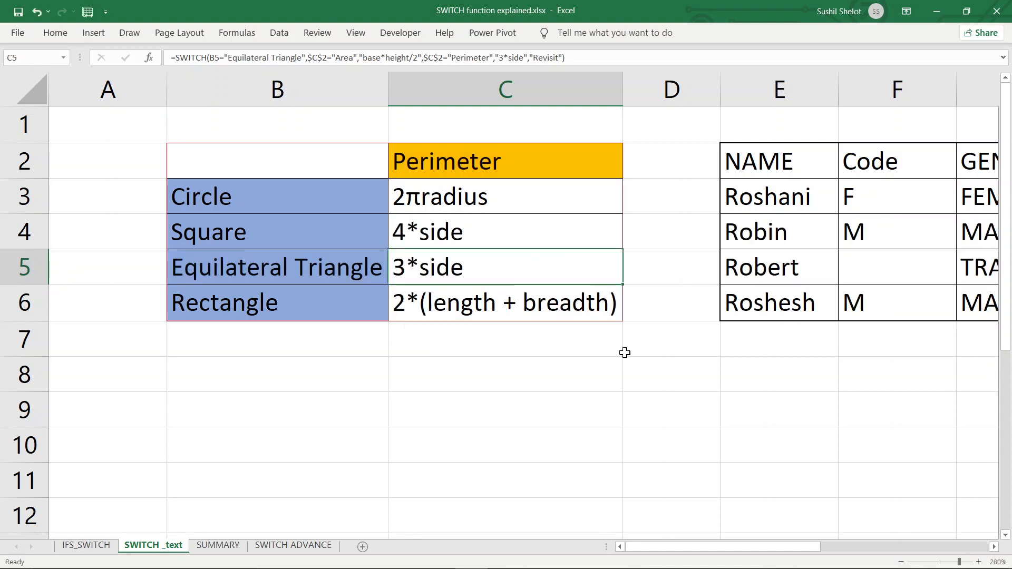
double_click(521, 301)
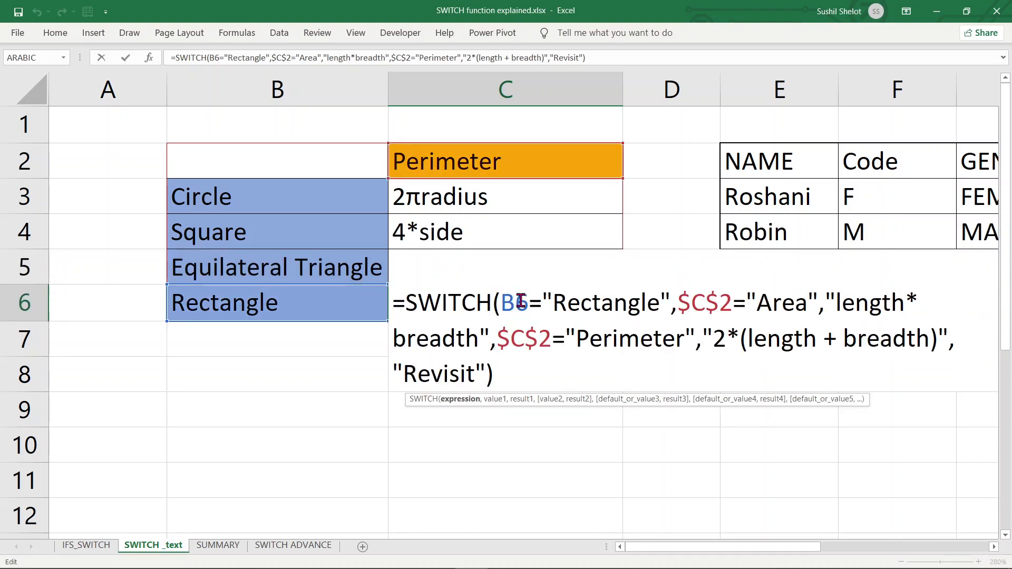
key("ctrl+Return")
left_click(632, 431)
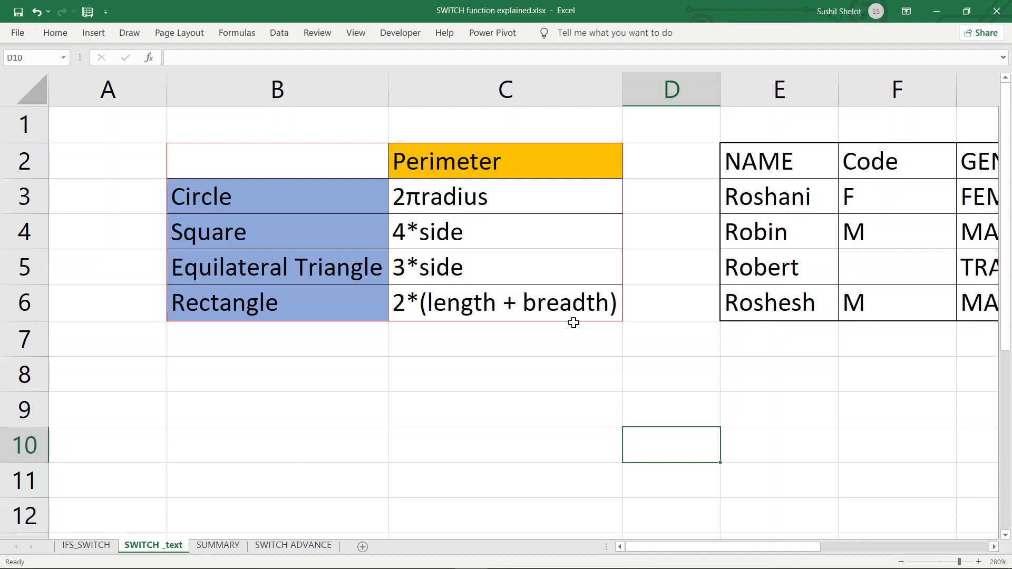
Try two unlisted headers in cell C2 of the shapes table, first VOLUME and after it WEIGHt.
left_click(523, 168)
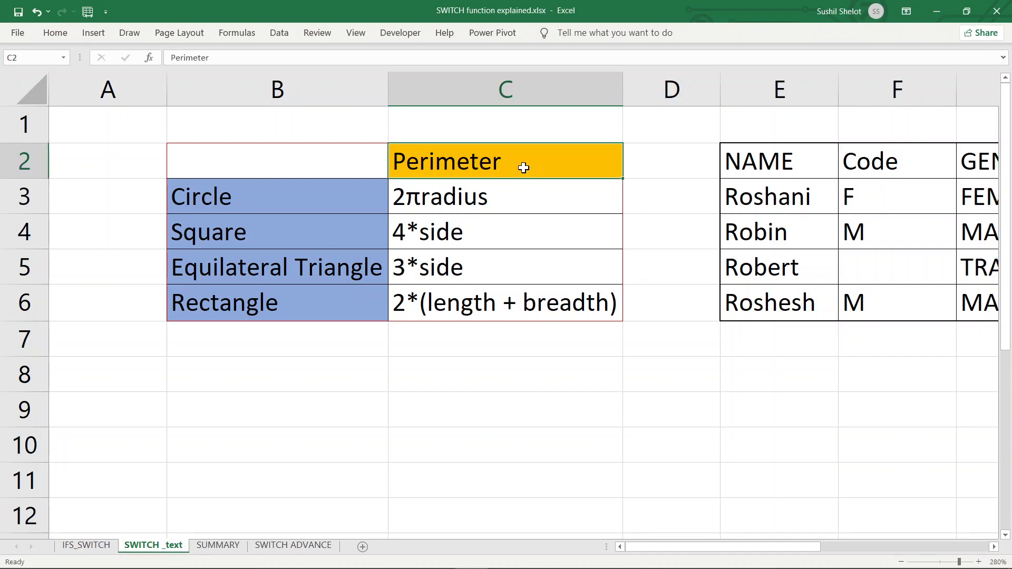
type("VO")
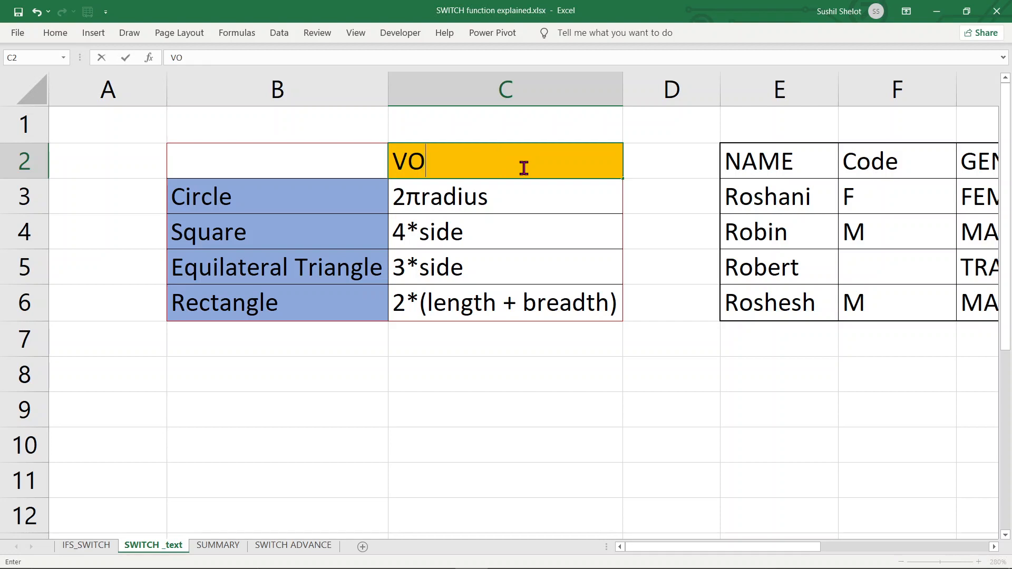
type("LUME")
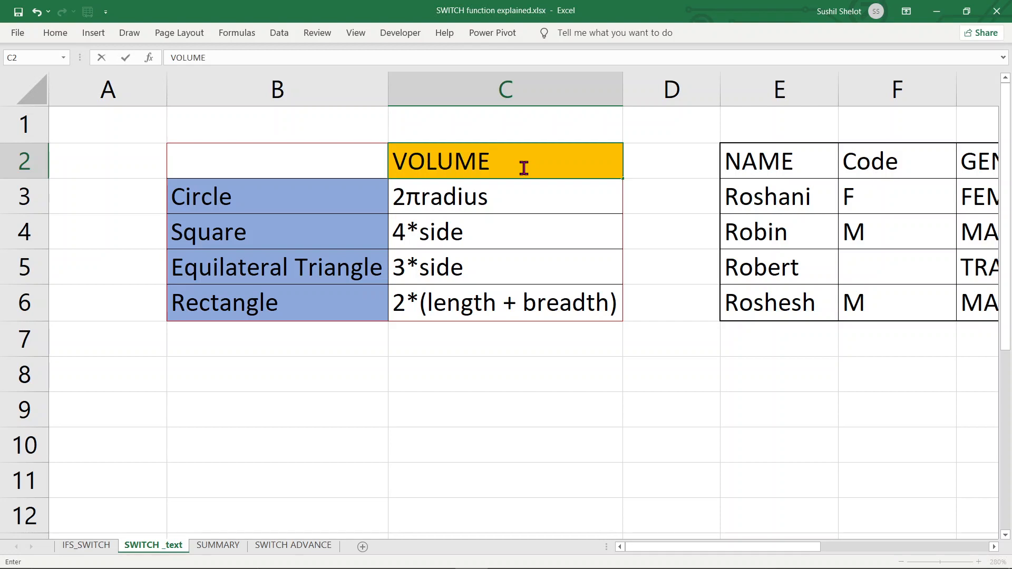
key("Return")
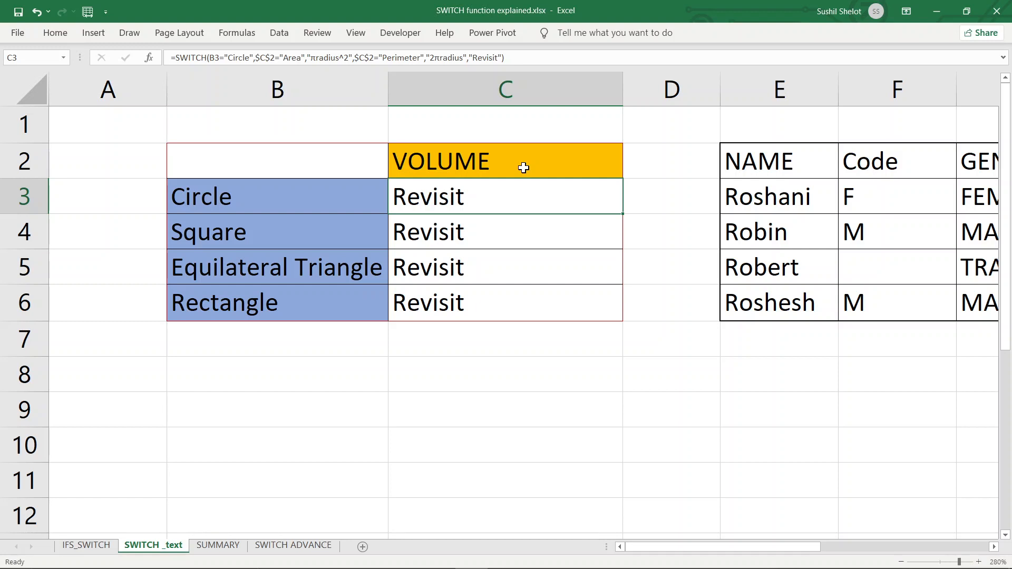
left_click(524, 167)
type("WEIGHt")
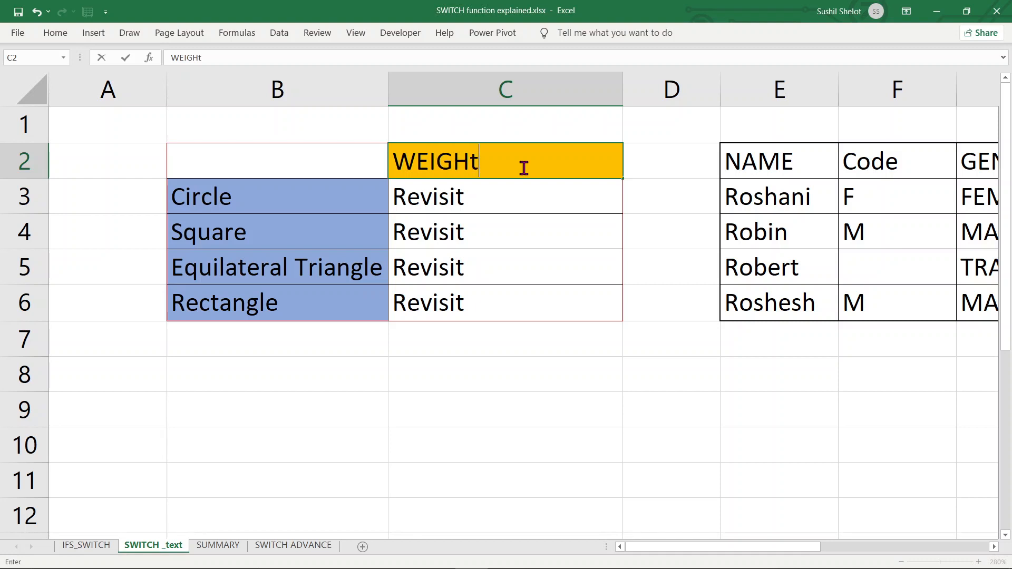
key("Return")
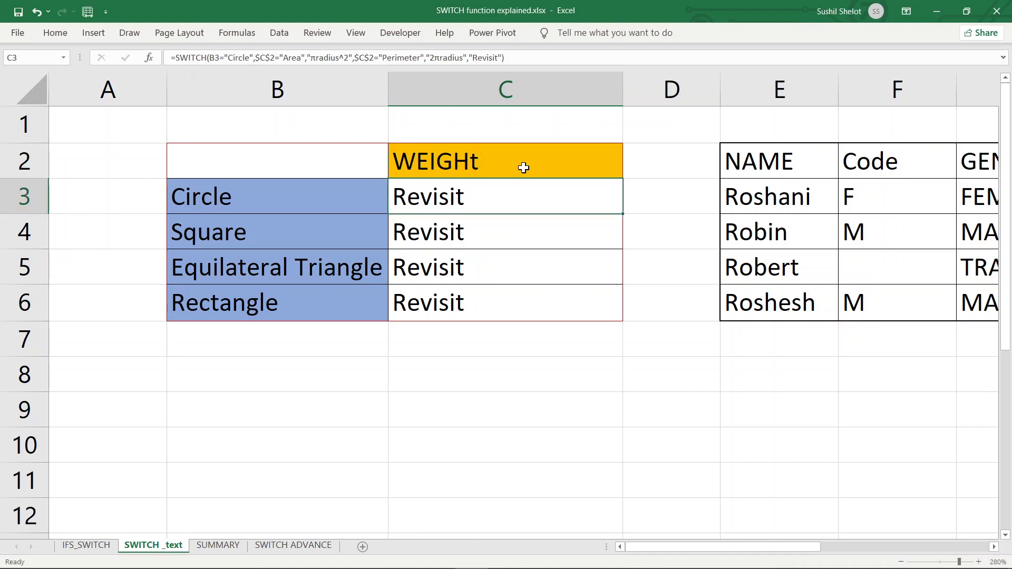
Replace the shapes table's header in cell C2 with Area.
left_click(523, 167)
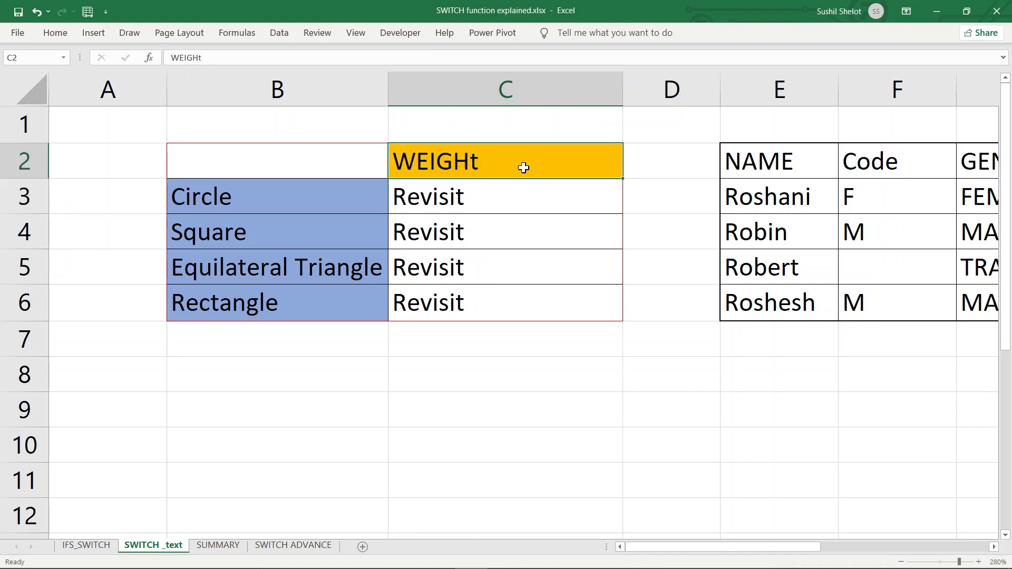
type("Area")
key("Return")
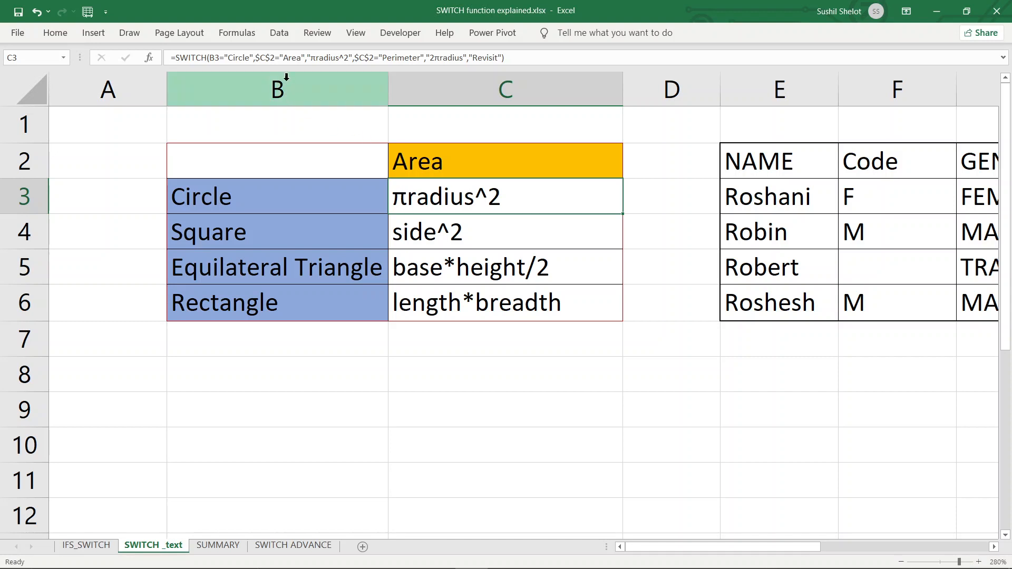
Change the comparison of B3 with "Circle" in cell C3's SWITCH formula to the not-equal operator <>.
left_click(220, 64)
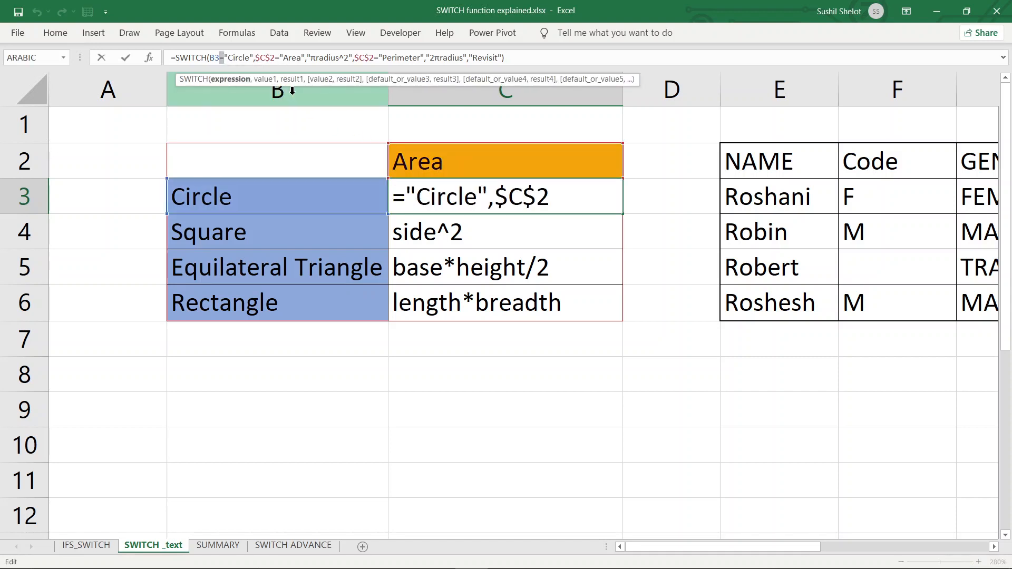
type("<>")
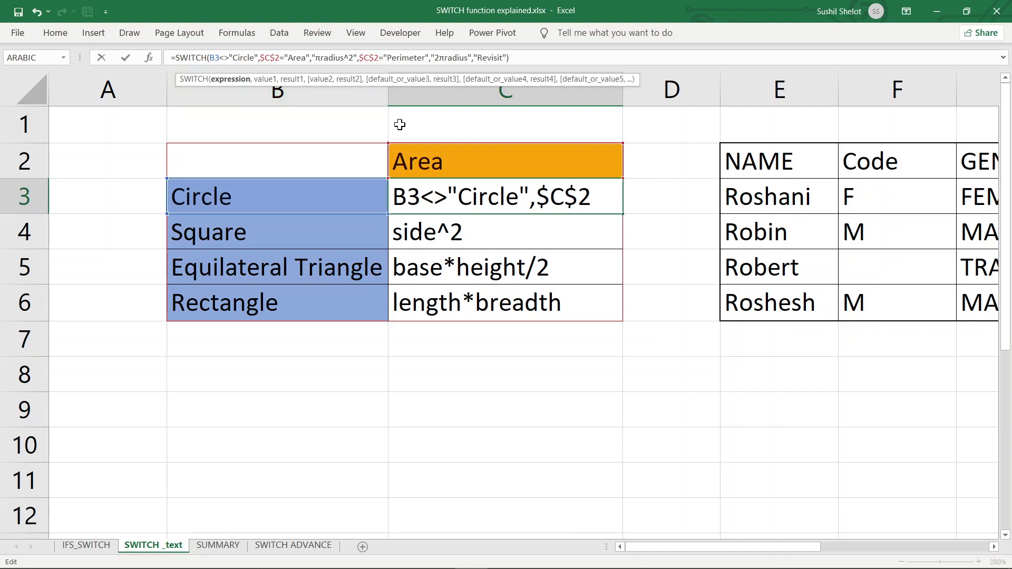
key("Return")
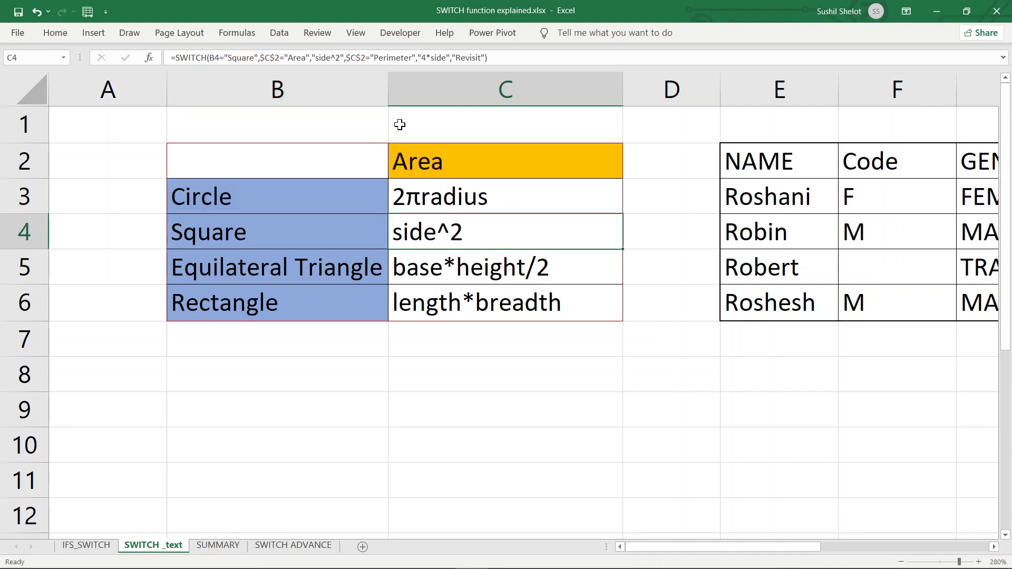
Restore the = operator between B3 and "Circle" in cell C3's SWITCH formula.
left_click(434, 199)
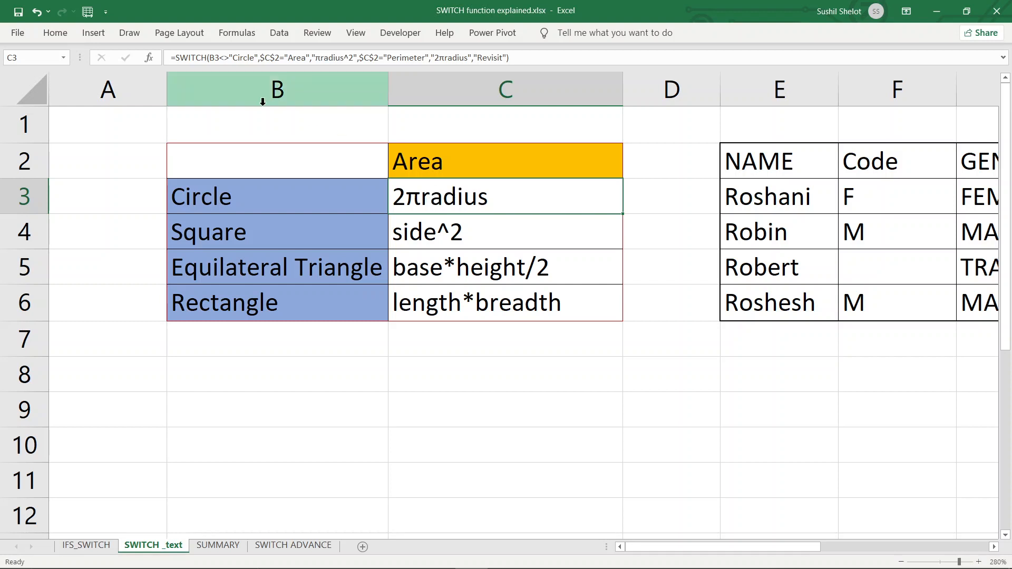
left_click(224, 58)
double_click(224, 58)
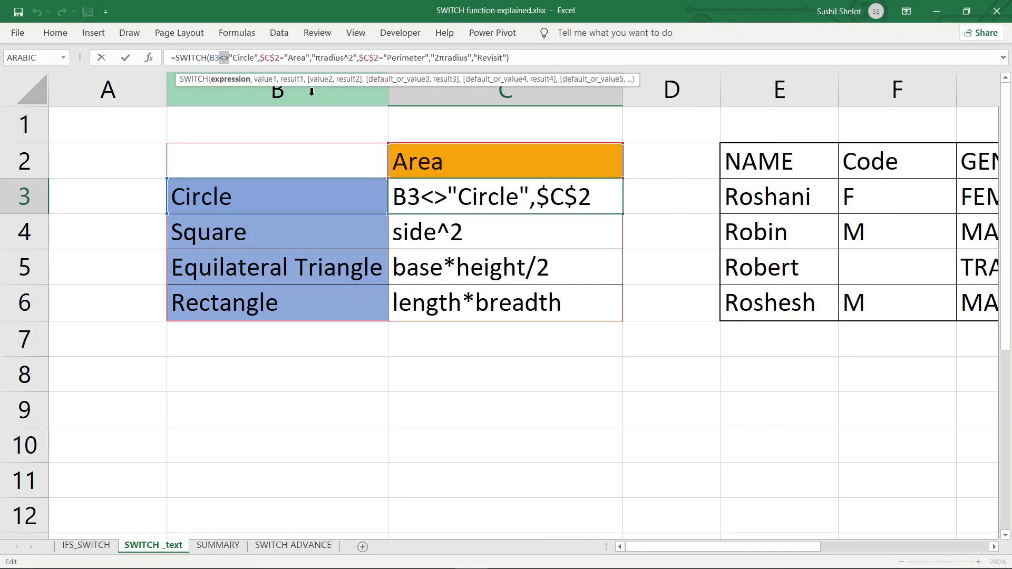
type("=")
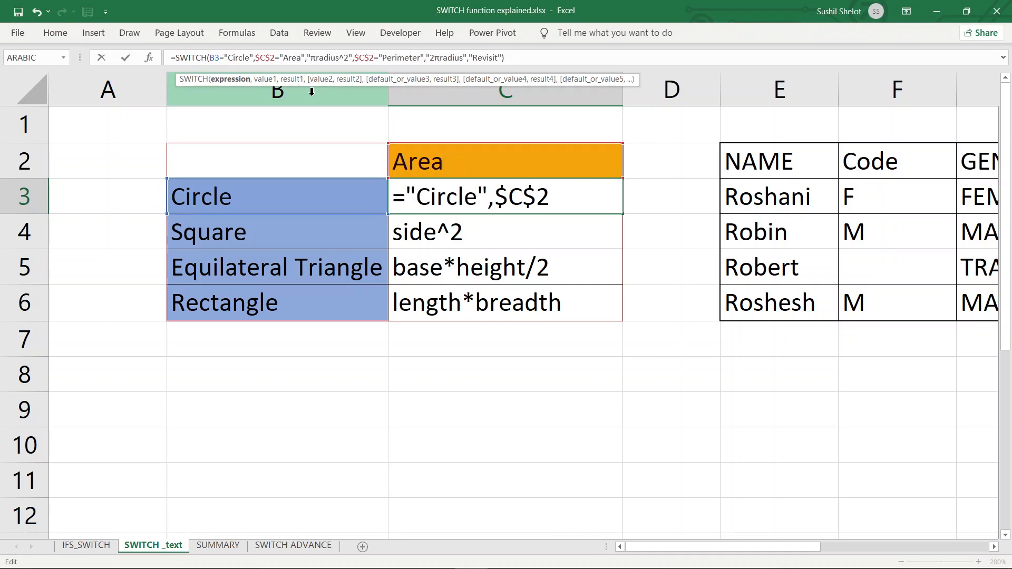
key("Return")
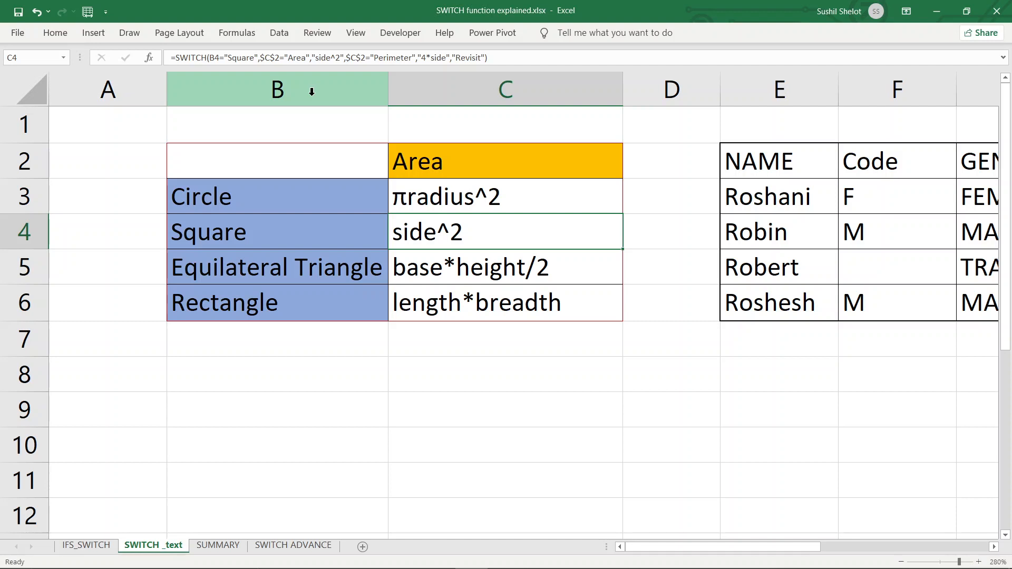
Go to the SUMMARY sheet to read its notes on the SWITCH function.
left_click(233, 553)
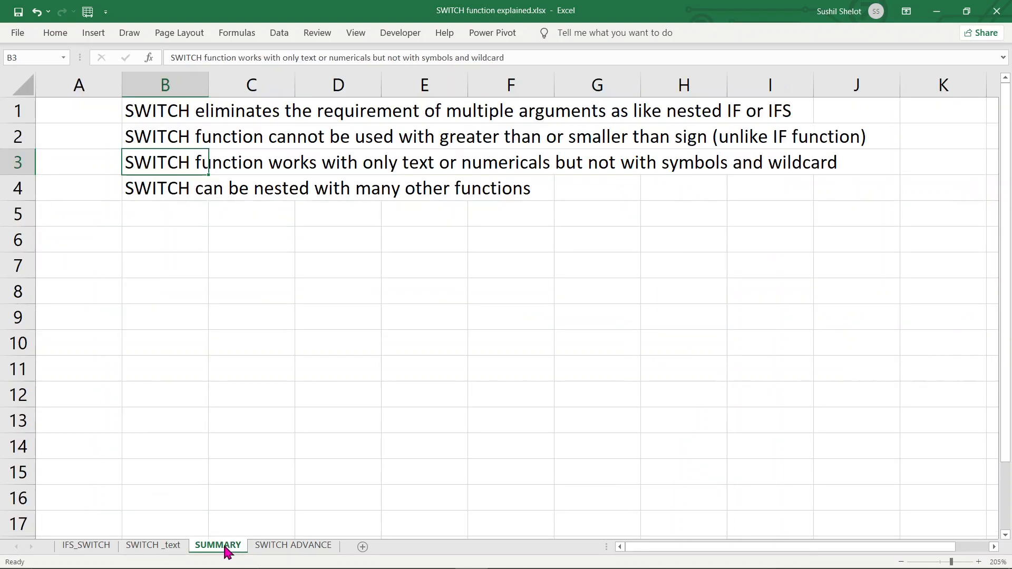